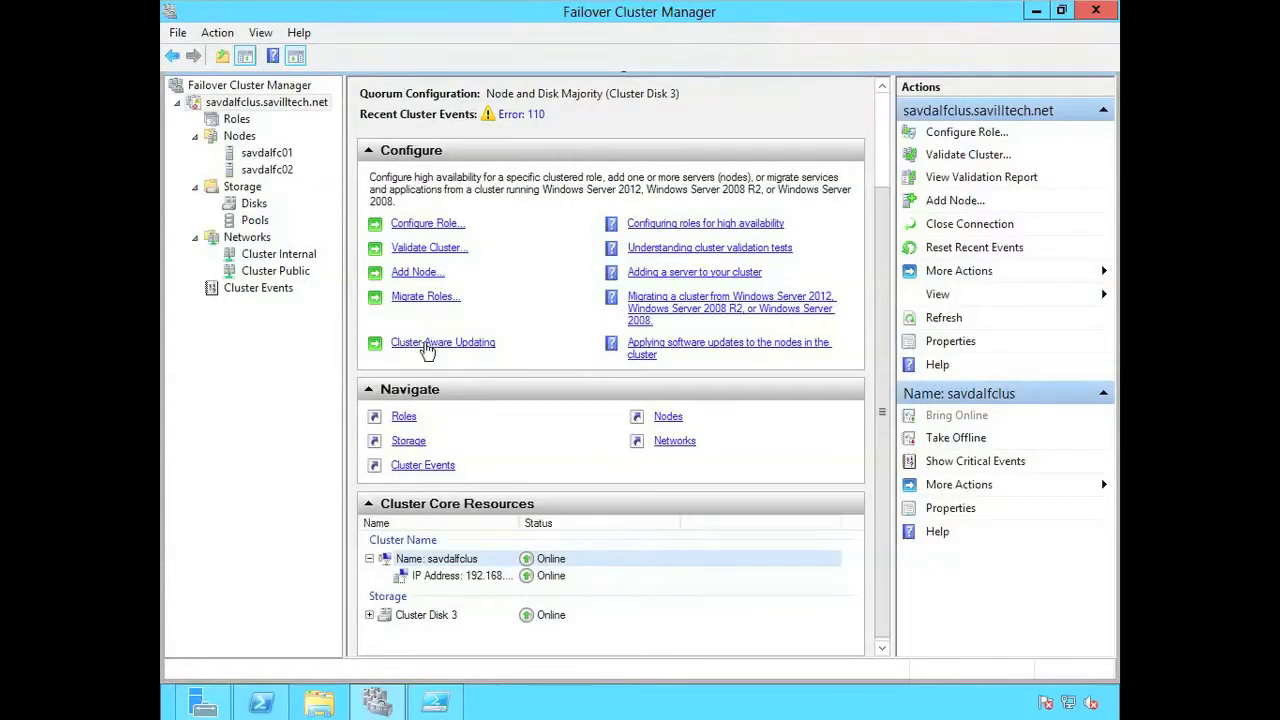
Open Cluster-Aware Updating for savdalfclus, showing the 11/10/2012 4:03 PM run Succeeded
{"action": "left_click", "coordinate": [427, 348]}
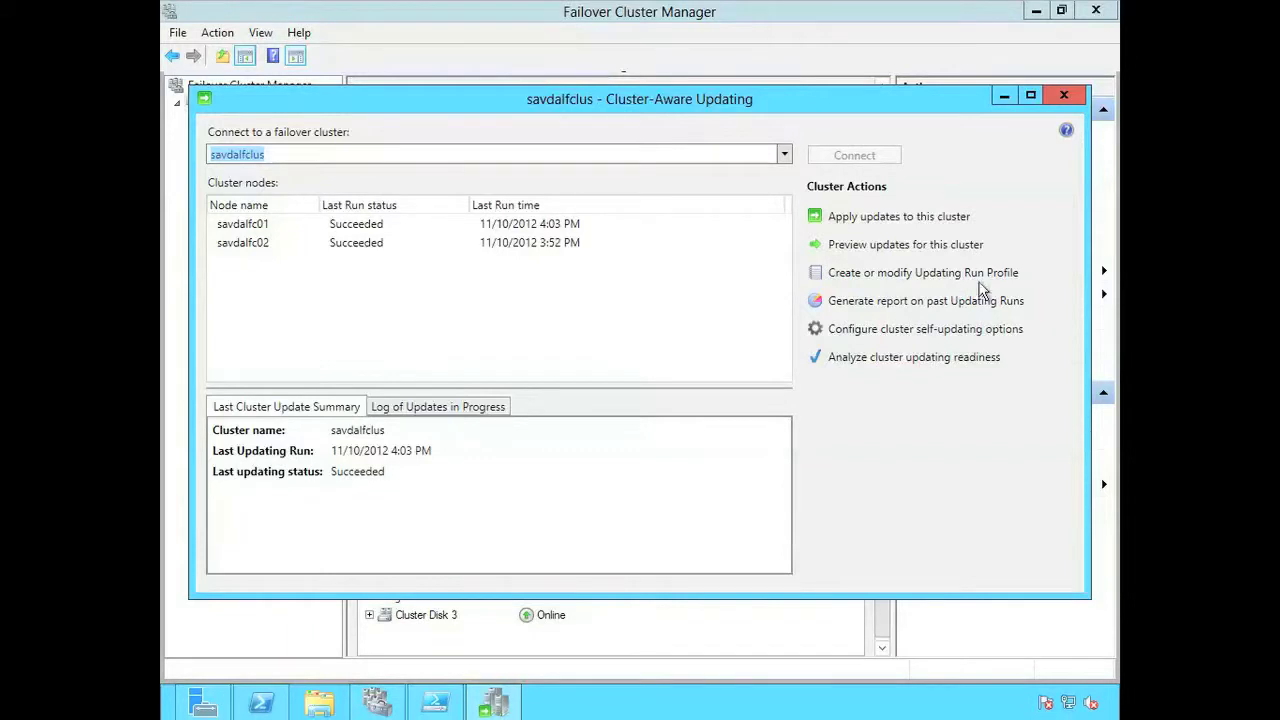
Generate the update preview list and scroll through pending updates for savdalfc01 and savdalfc02
{"action": "left_click", "coordinate": [910, 247]}
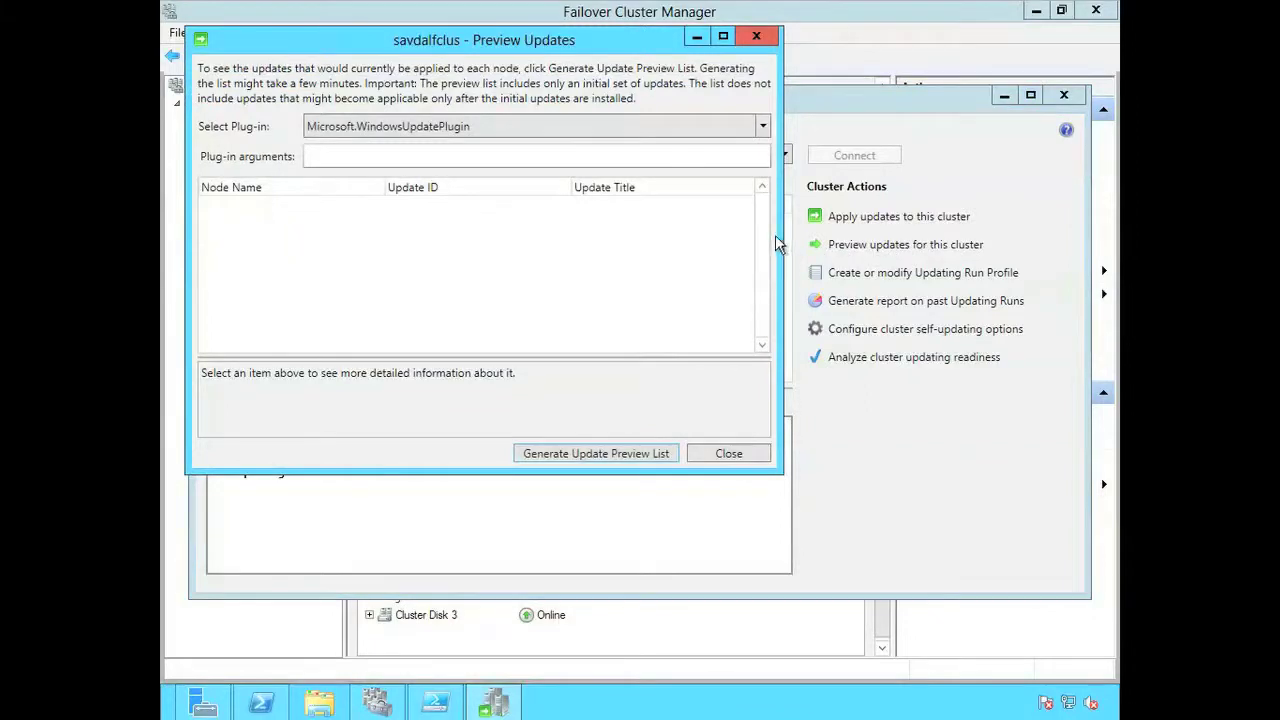
{"action": "left_click", "coordinate": [611, 451]}
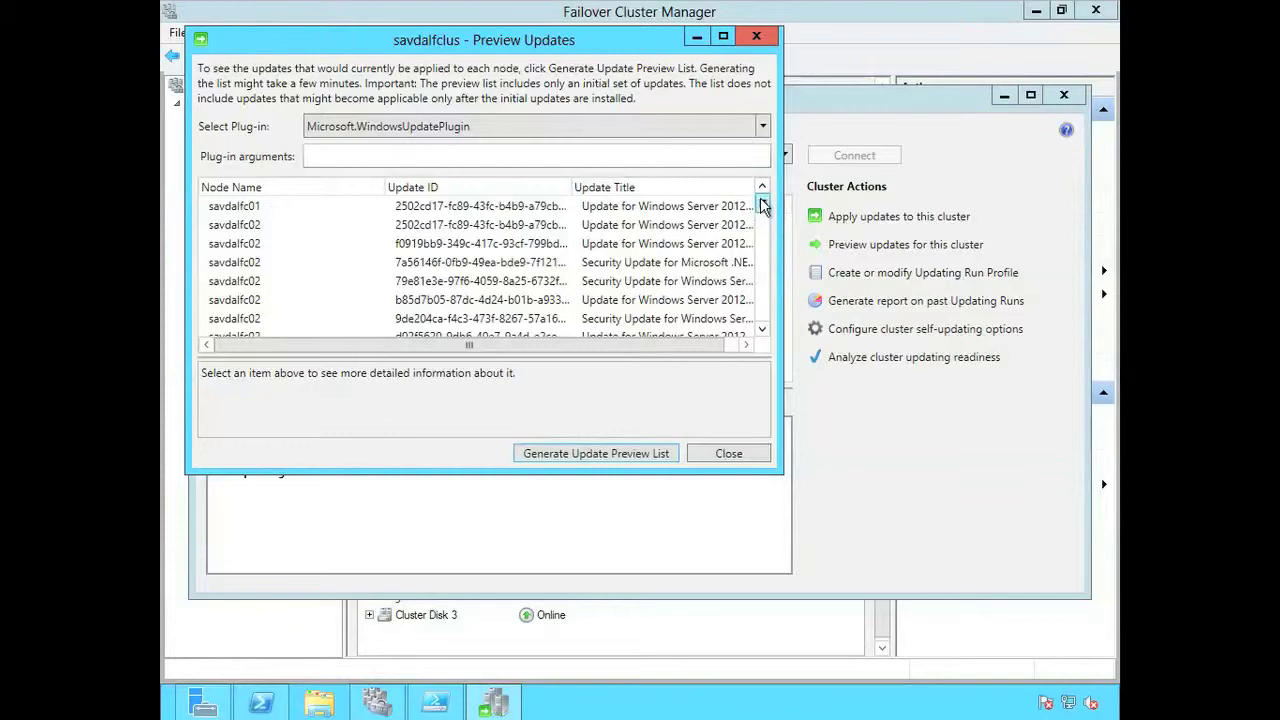
{"action": "scroll", "coordinate": [763, 218], "scroll_direction": "down", "scroll_amount": 10}
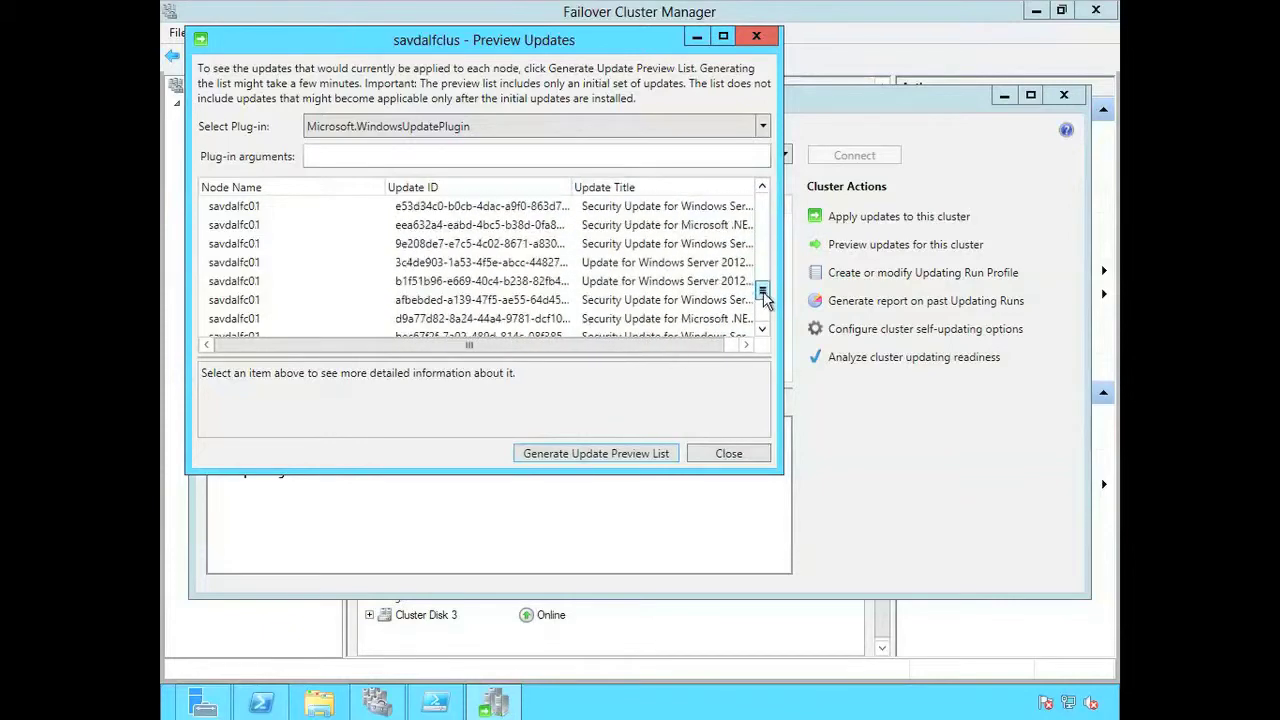
{"action": "scroll", "coordinate": [765, 287], "scroll_direction": "up", "scroll_amount": 10}
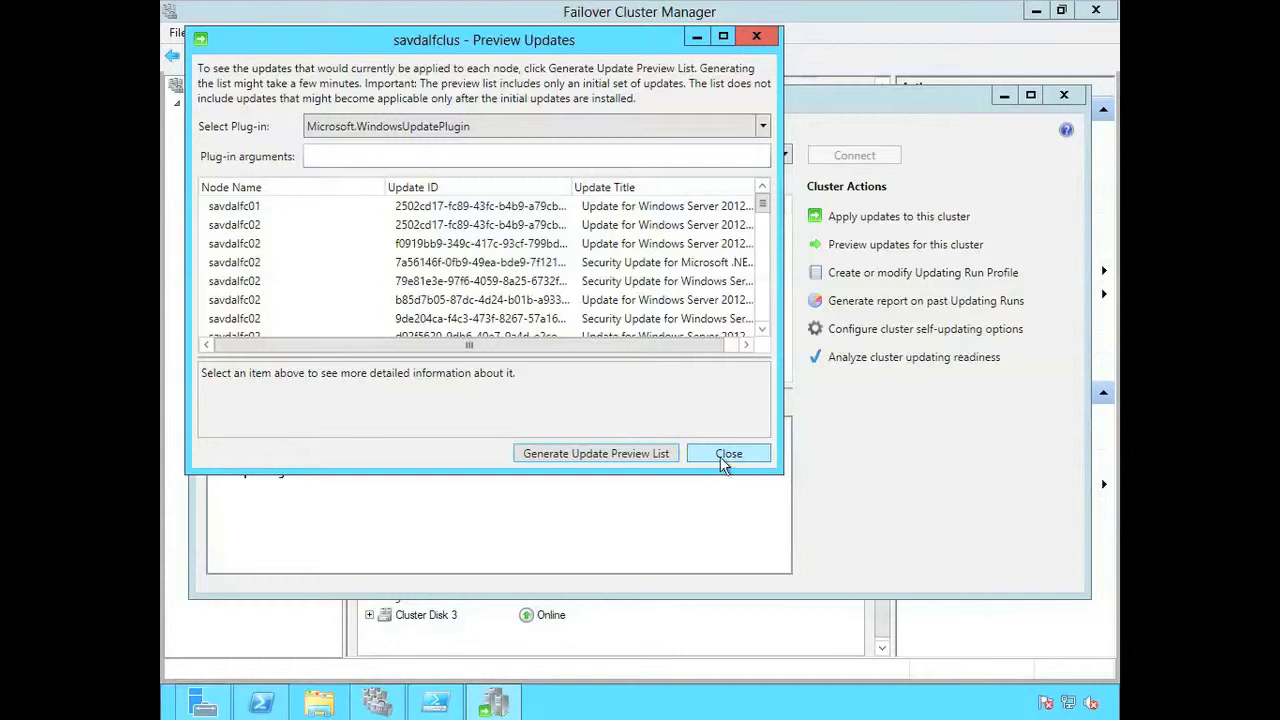
Close the preview and start the Apply updates wizard, advancing to confirmation
{"action": "left_click", "coordinate": [727, 455]}
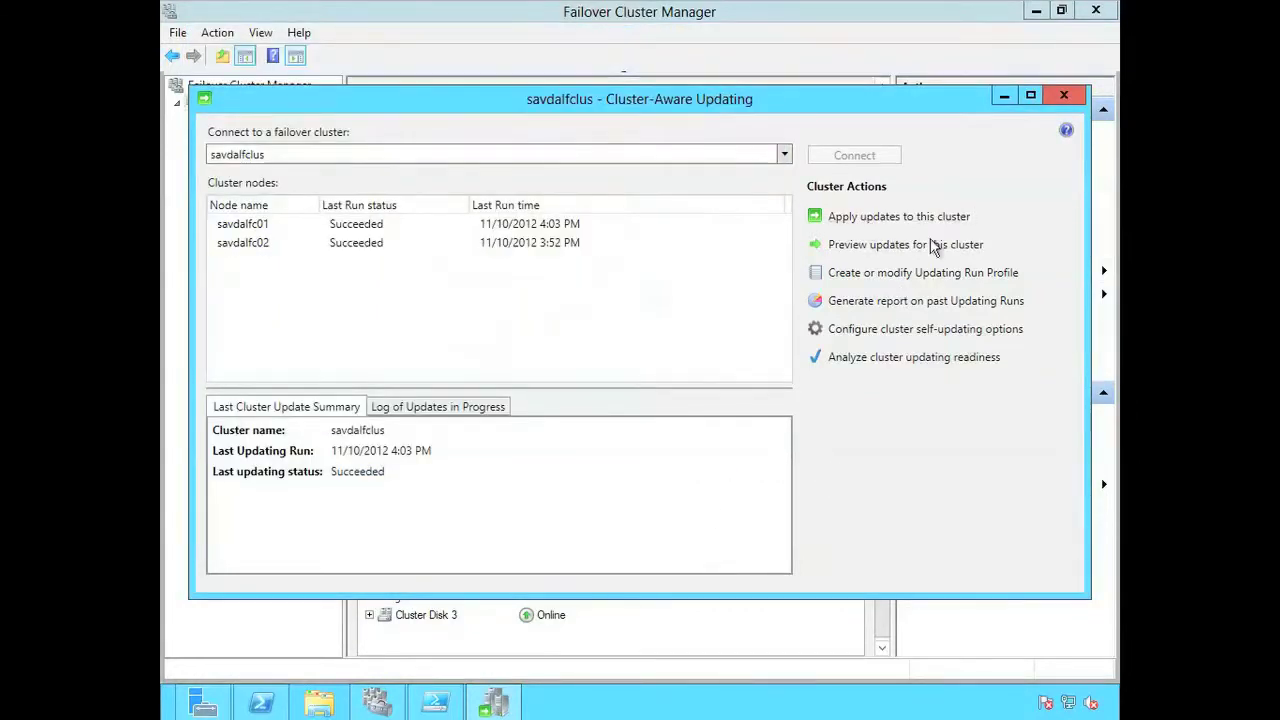
{"action": "left_click", "coordinate": [913, 218]}
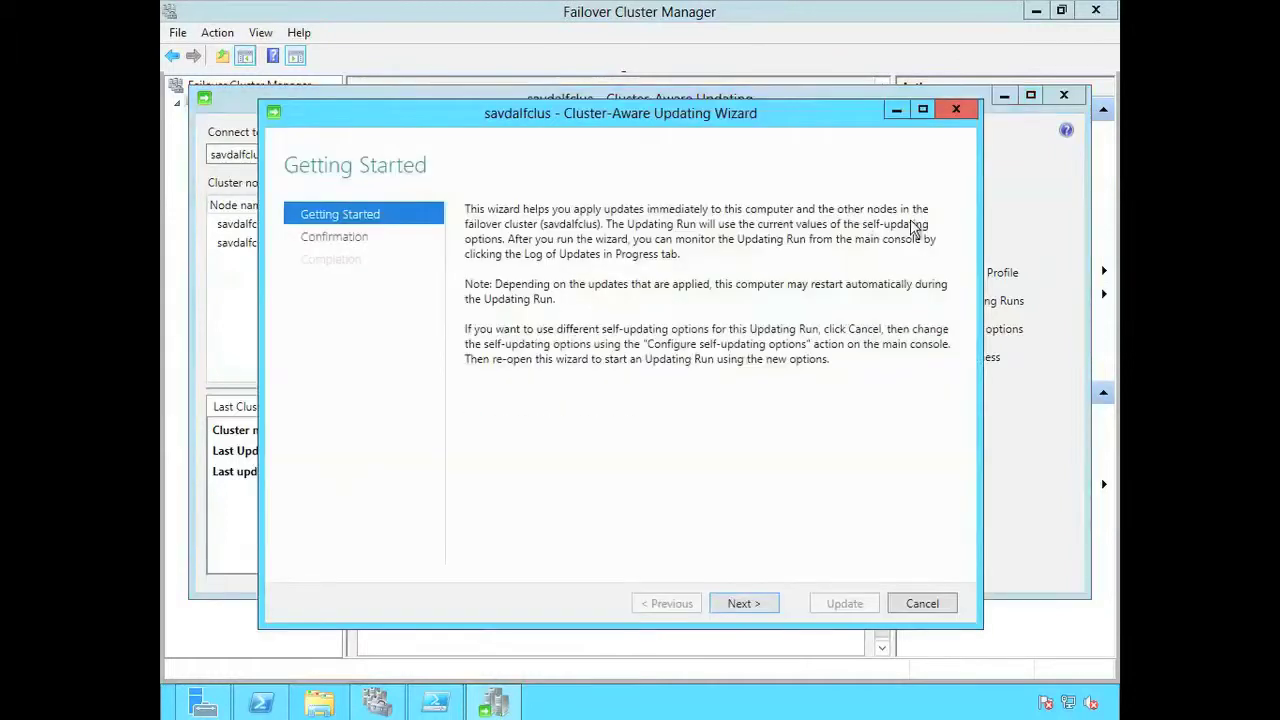
{"action": "left_click", "coordinate": [741, 604]}
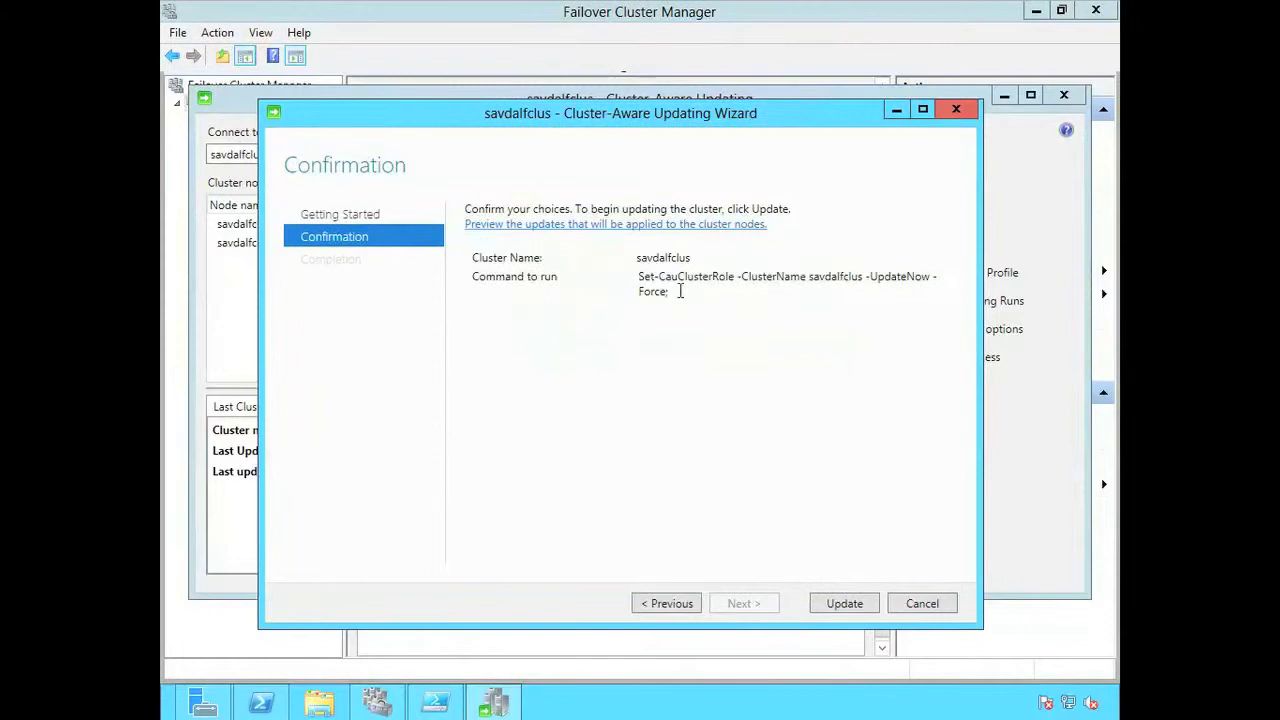
Copy the Set-CauClusterRole command and launch the immediate updating run
{"action": "left_click_drag", "start_coordinate": [677, 292], "coordinate": [638, 280]}
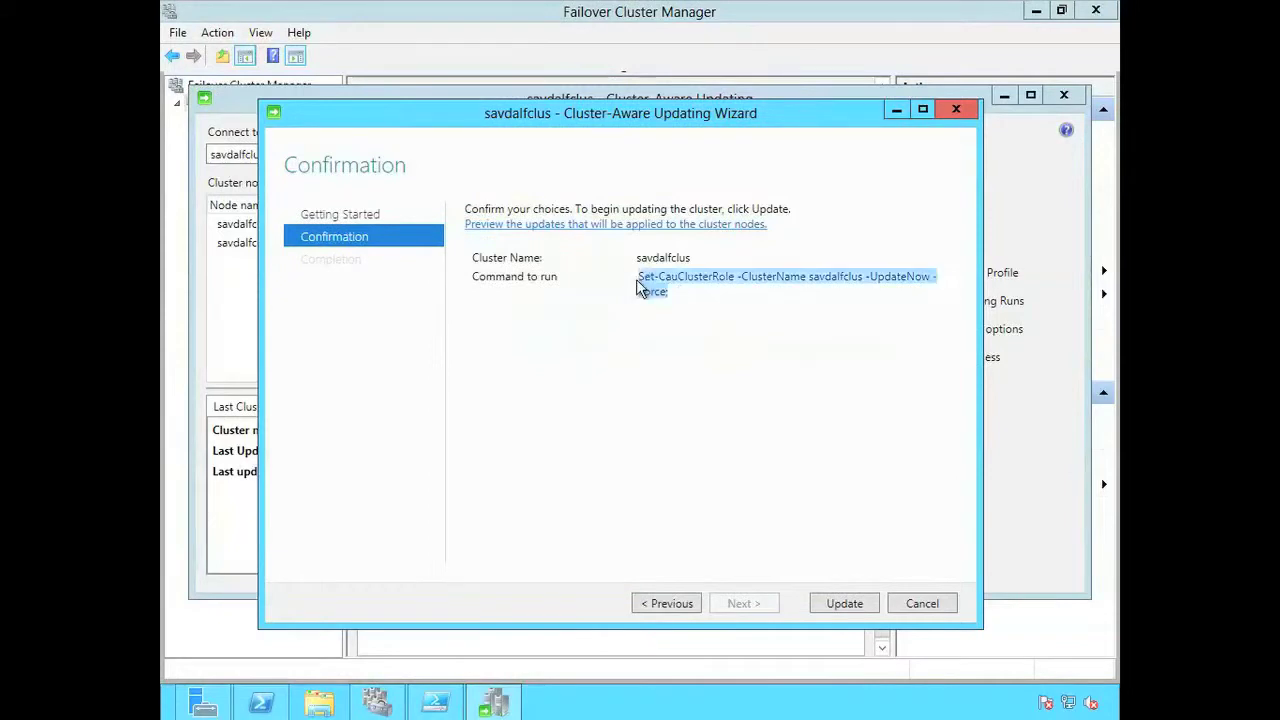
{"action": "right_click", "coordinate": [646, 286]}
{"action": "left_click", "coordinate": [688, 315]}
{"action": "left_click", "coordinate": [851, 606]}
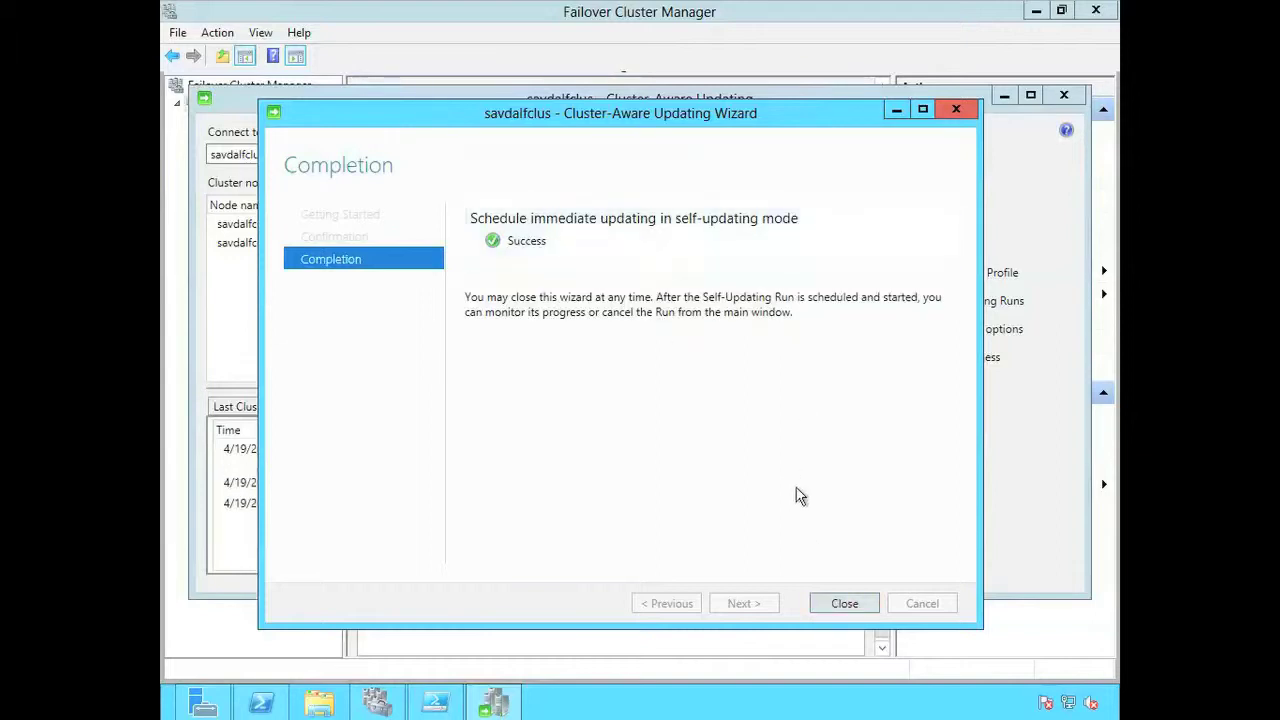
Close the wizard, review the in-progress log, then view roles savdalfsscout and savdalfstrad with owners
{"action": "left_click", "coordinate": [846, 604]}
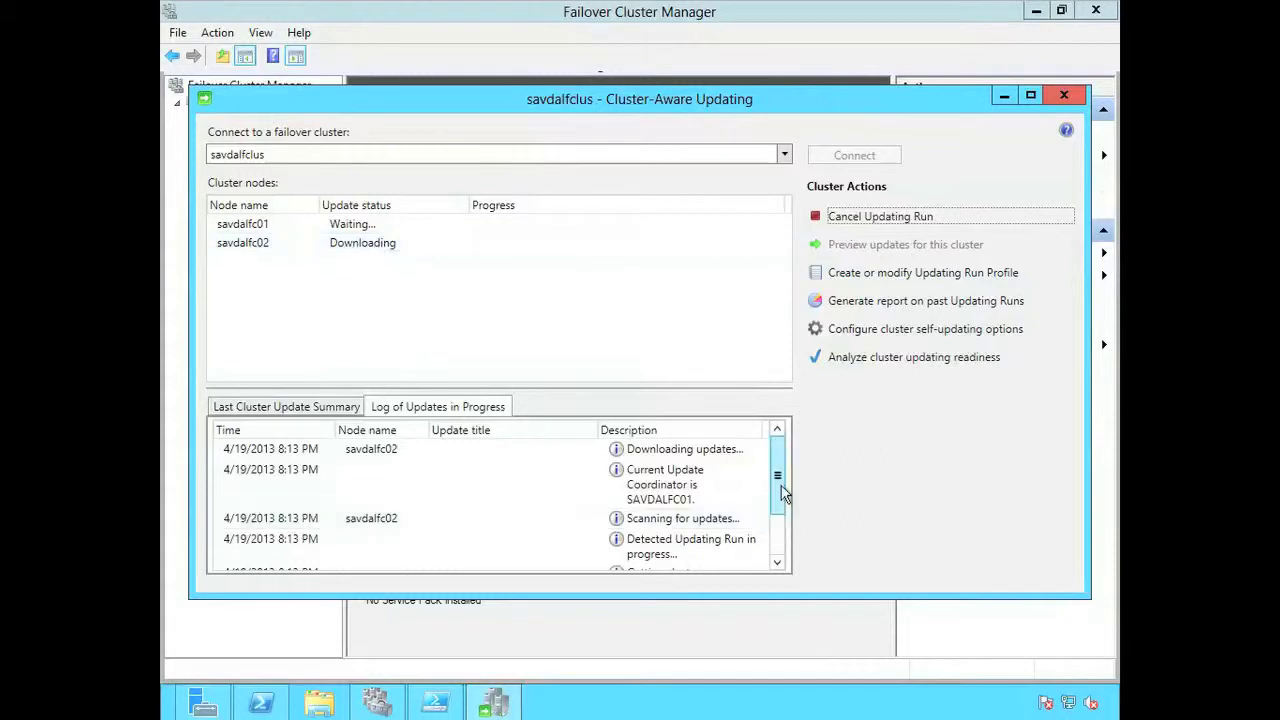
{"action": "left_click_drag", "start_coordinate": [778, 485], "coordinate": [775, 450]}
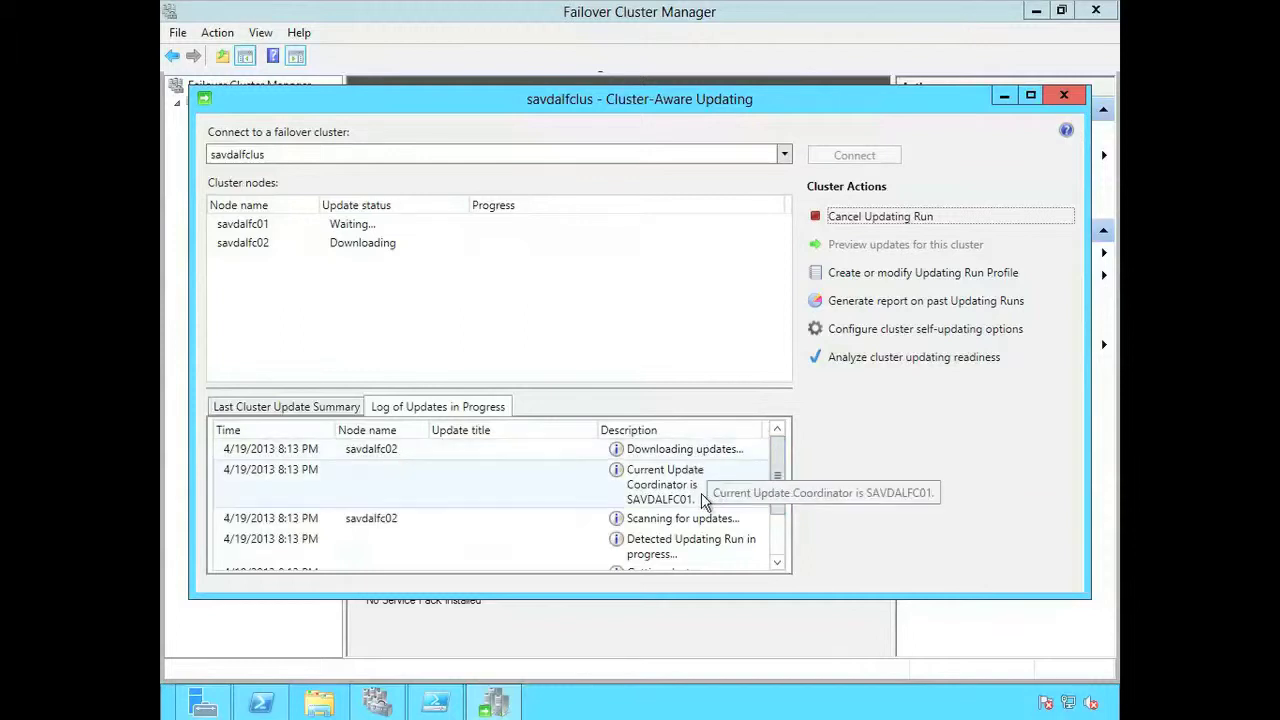
{"action": "left_click", "coordinate": [520, 27]}
{"action": "left_click", "coordinate": [232, 119]}
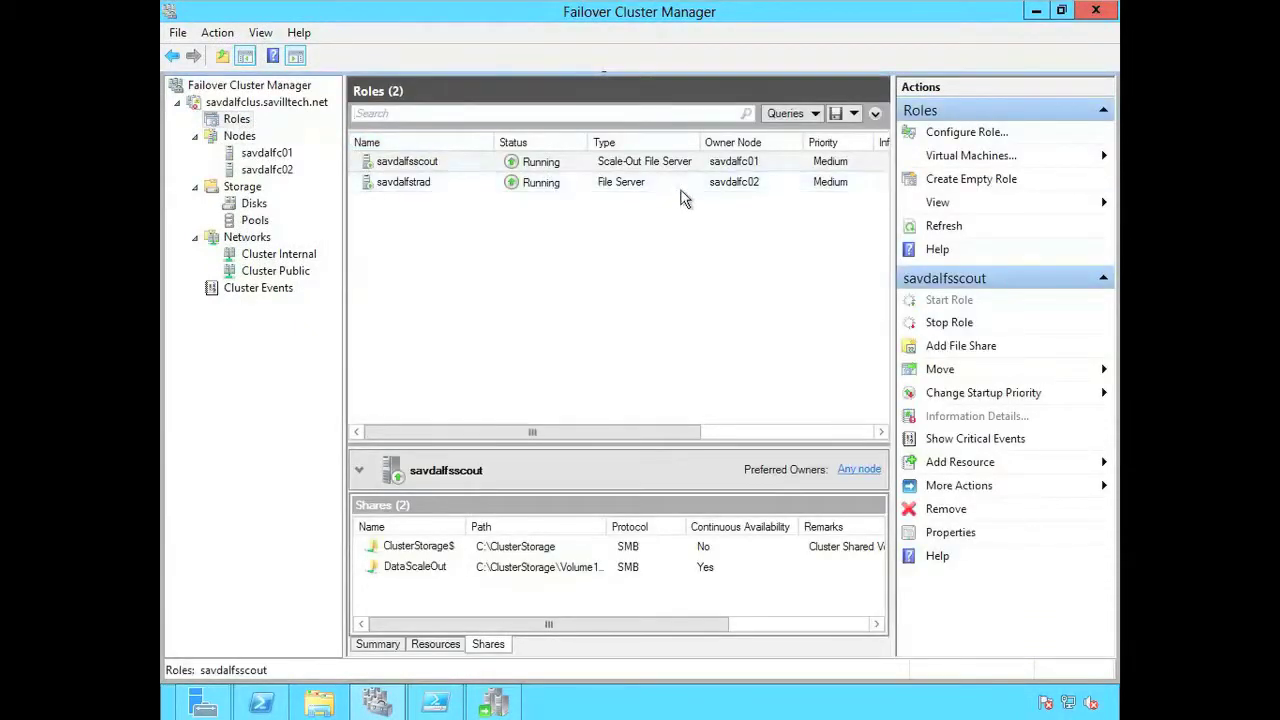
View node status, then inspect savdalfc02's entering maintenance mode and installing updates log entries
{"action": "left_click", "coordinate": [242, 136]}
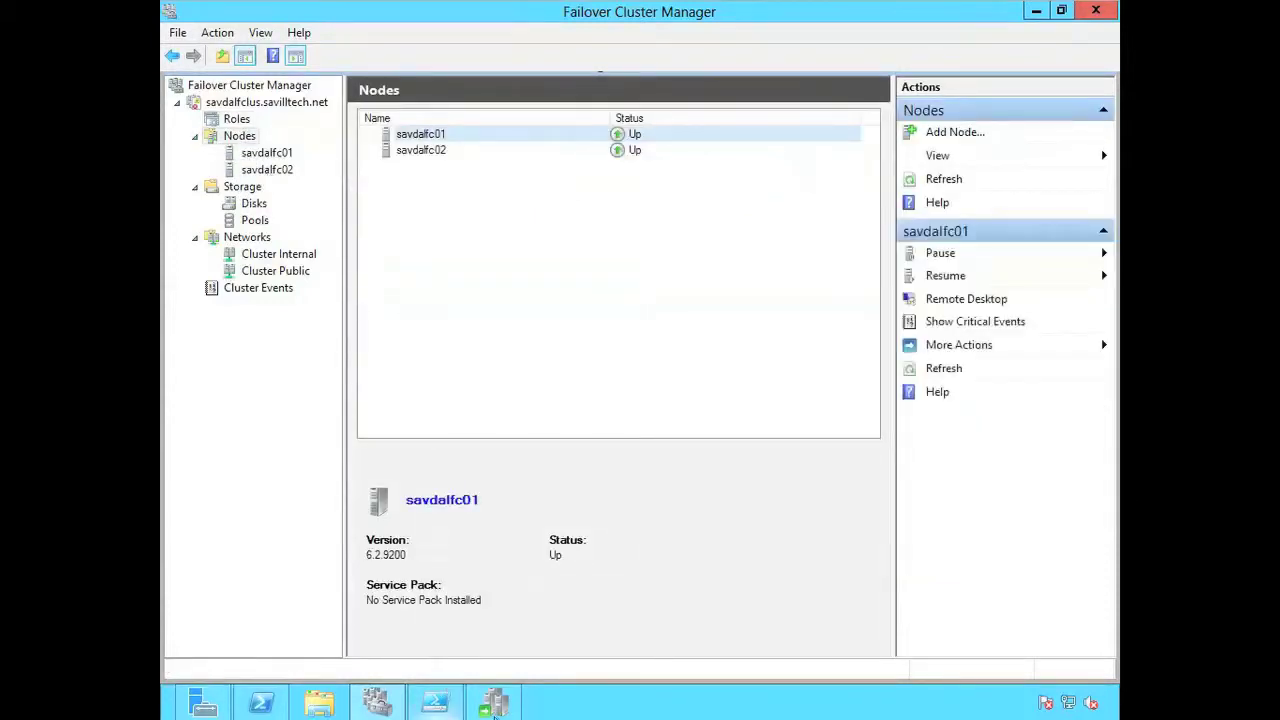
{"action": "left_click", "coordinate": [495, 706]}
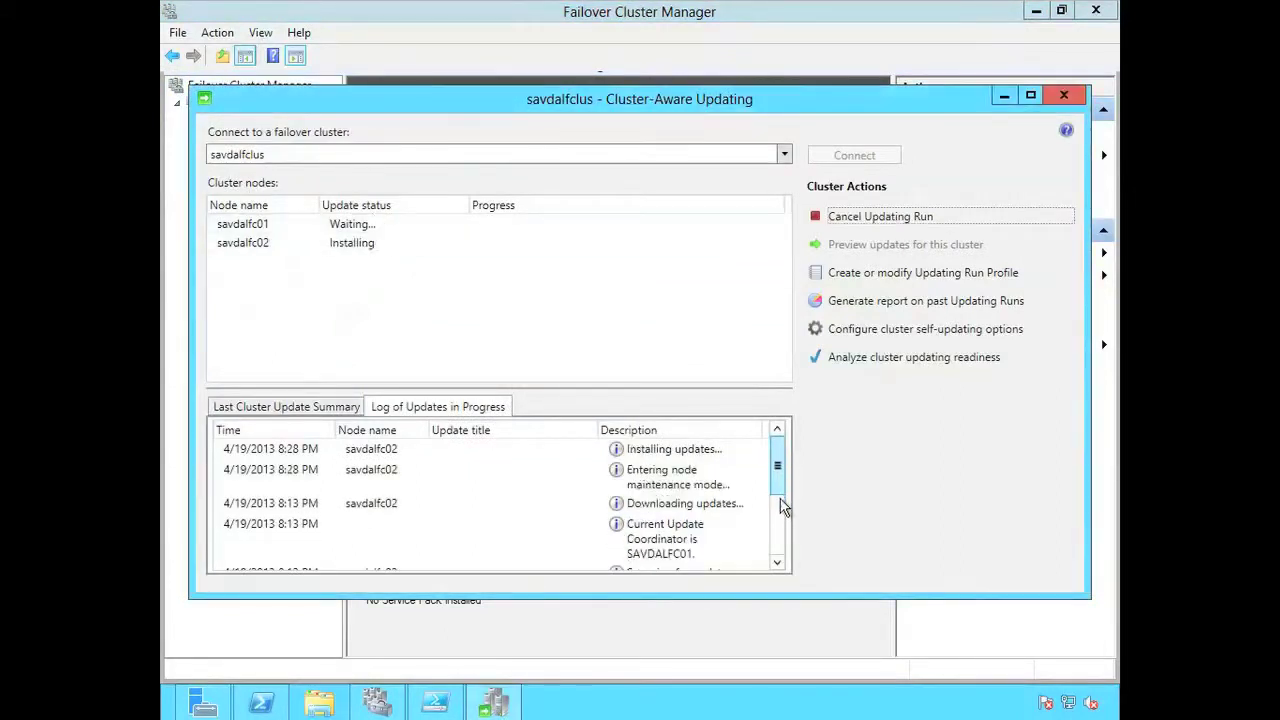
{"action": "left_click_drag", "start_coordinate": [780, 477], "coordinate": [780, 486]}
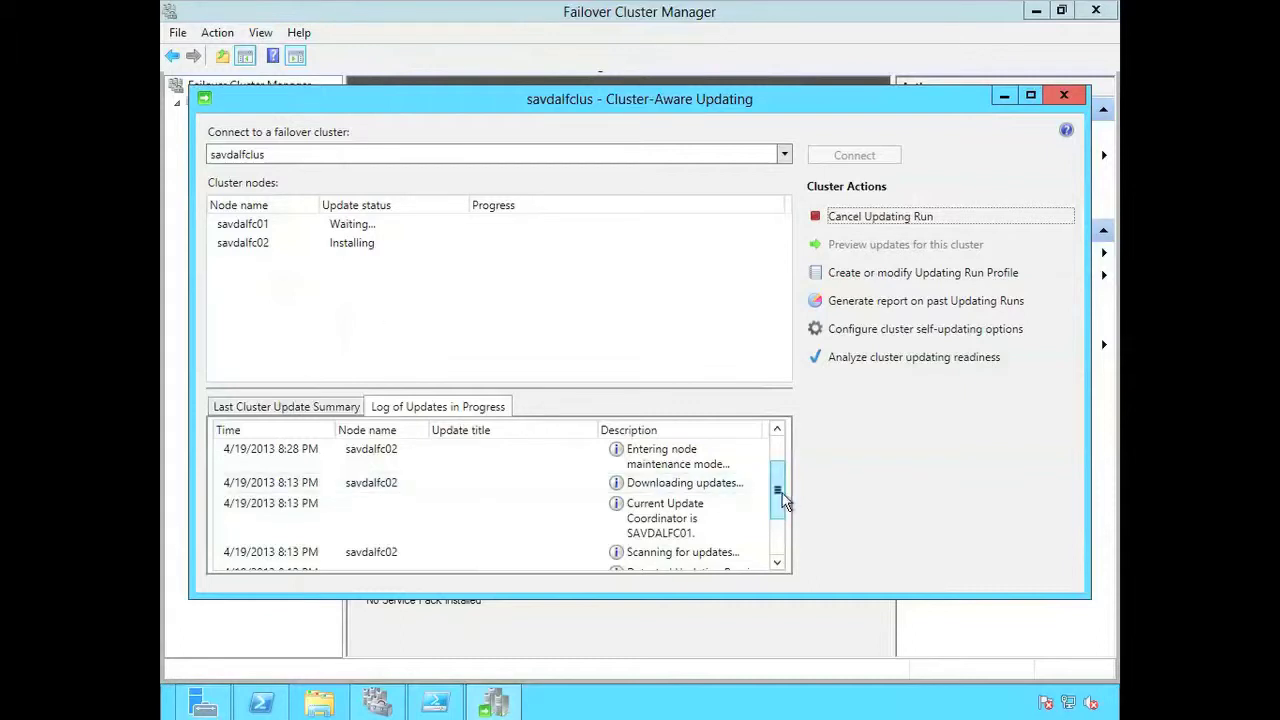
{"action": "left_click_drag", "start_coordinate": [780, 488], "coordinate": [780, 466]}
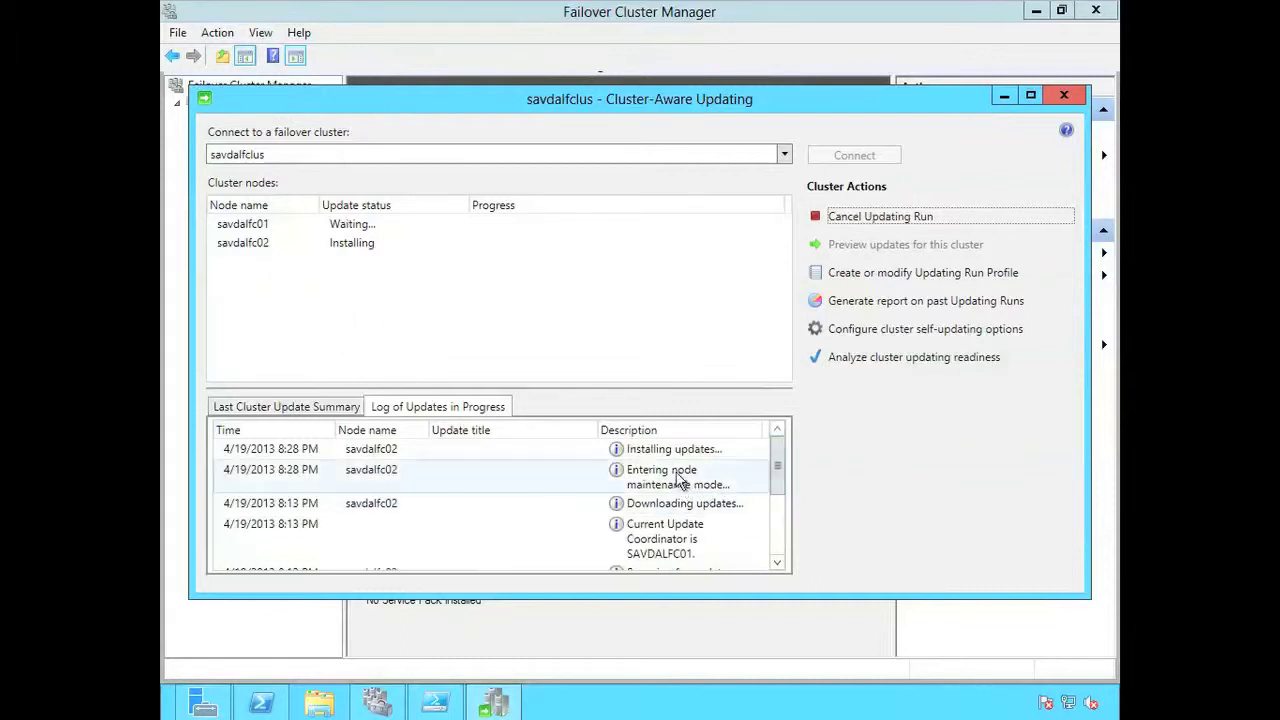
{"action": "left_click", "coordinate": [672, 475]}
{"action": "left_click", "coordinate": [667, 456]}
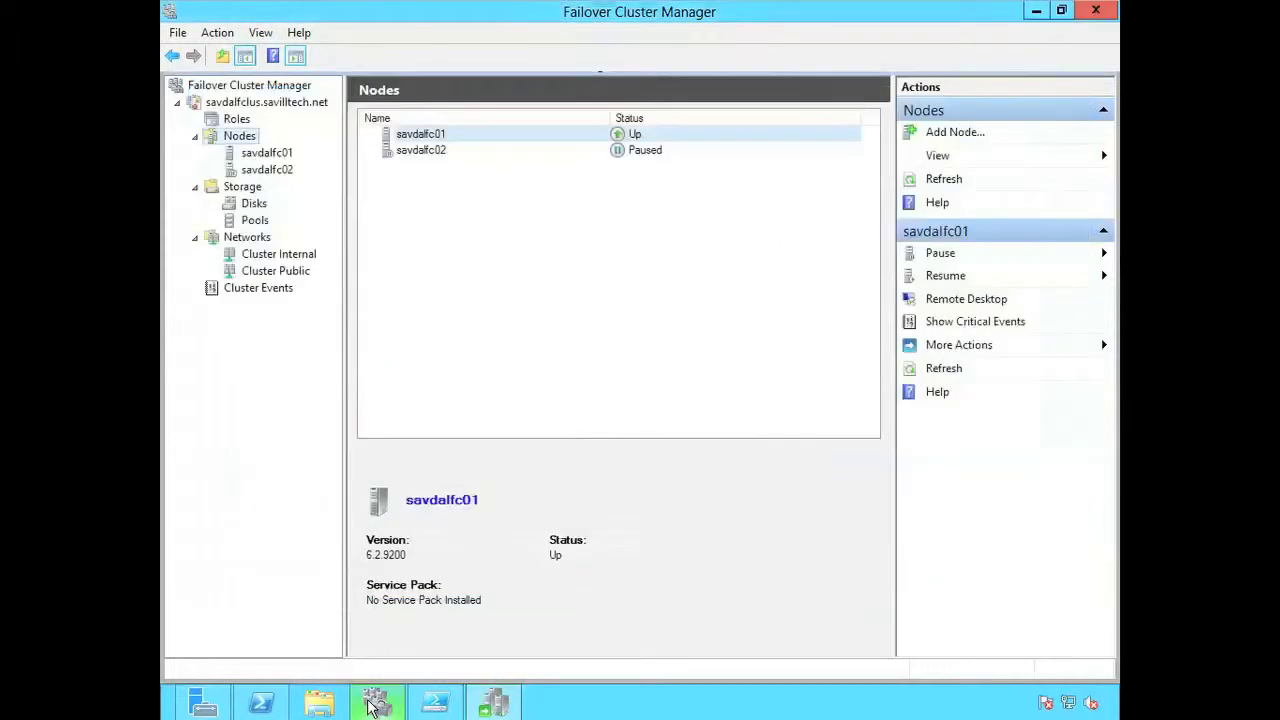
Confirm both roles are now owned by savdalfc01 and savdalfc02 shows Paused
{"action": "left_click", "coordinate": [377, 703]}
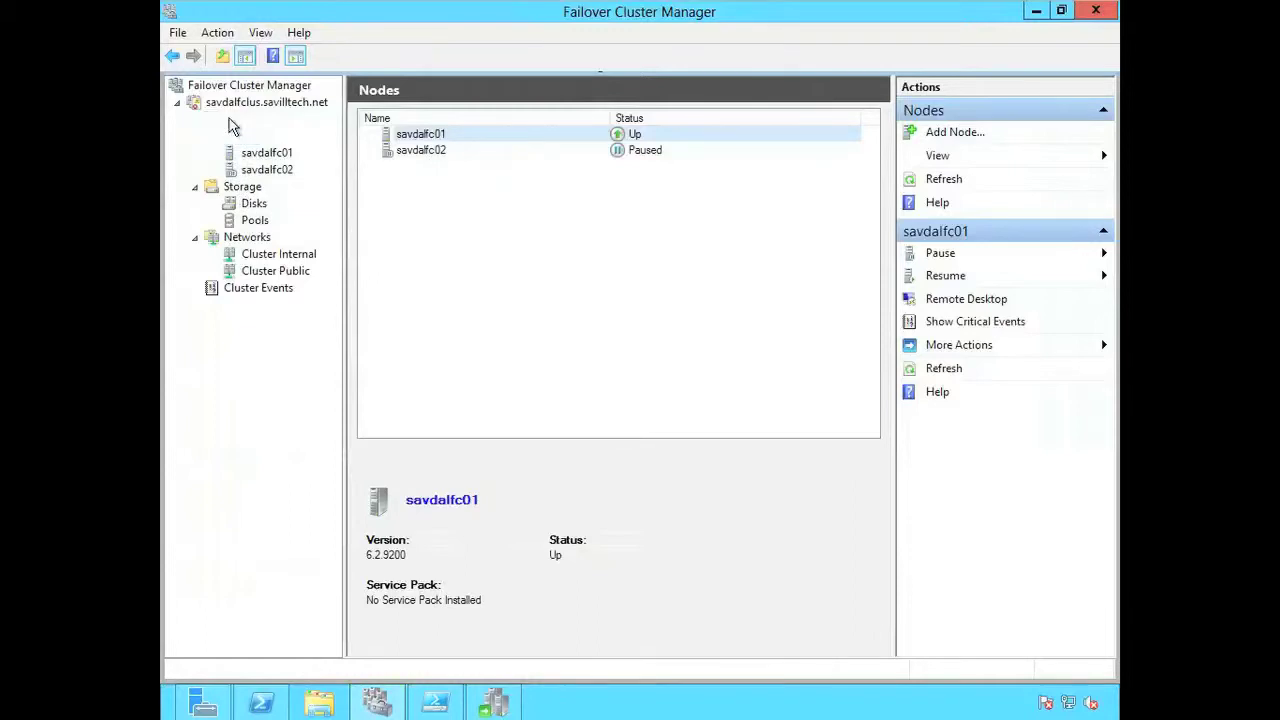
{"action": "left_click", "coordinate": [234, 121]}
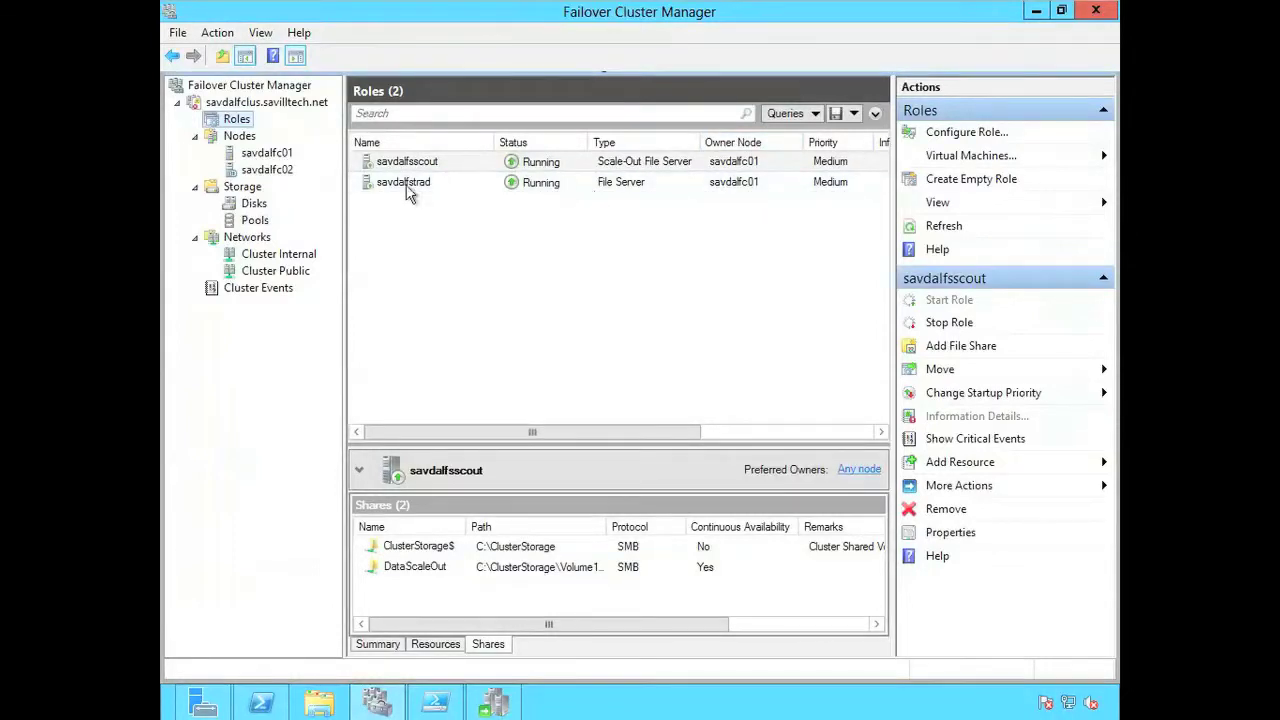
{"action": "left_click", "coordinate": [239, 139]}
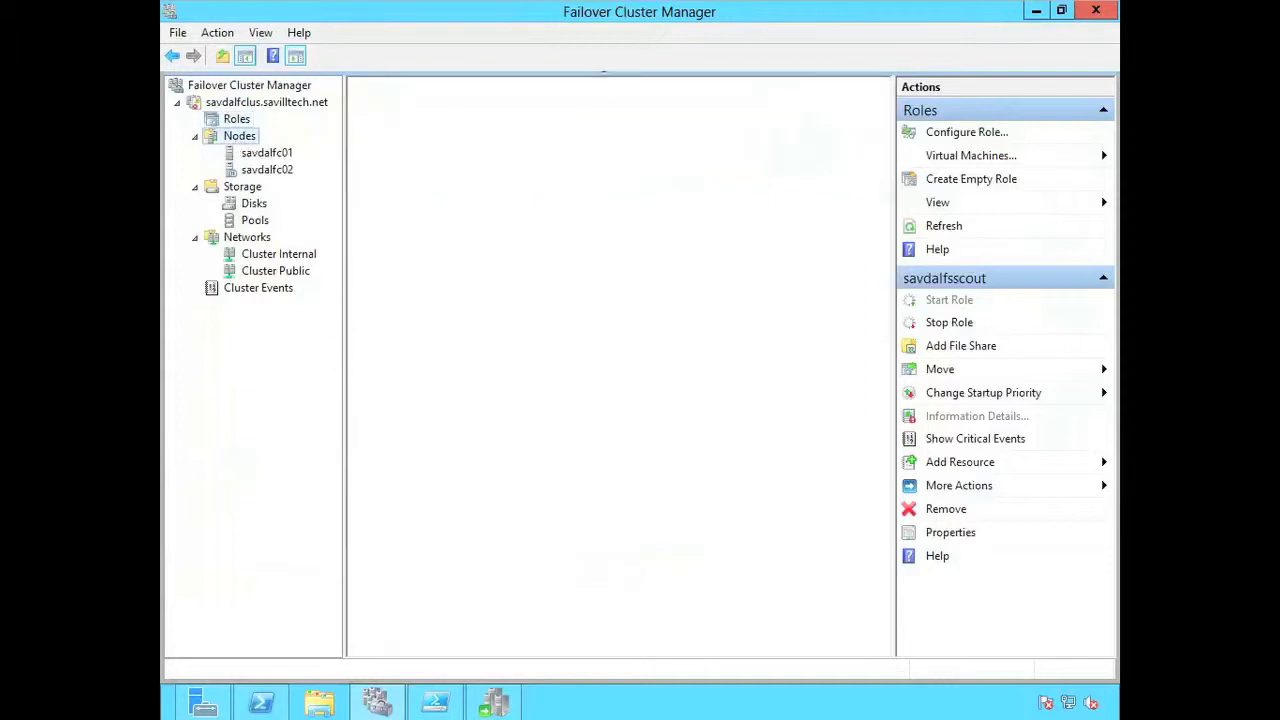
Close the restart sign-off banner and return to the savdalfclus summary hosted on savdalfc01
{"action": "left_click", "coordinate": [500, 706]}
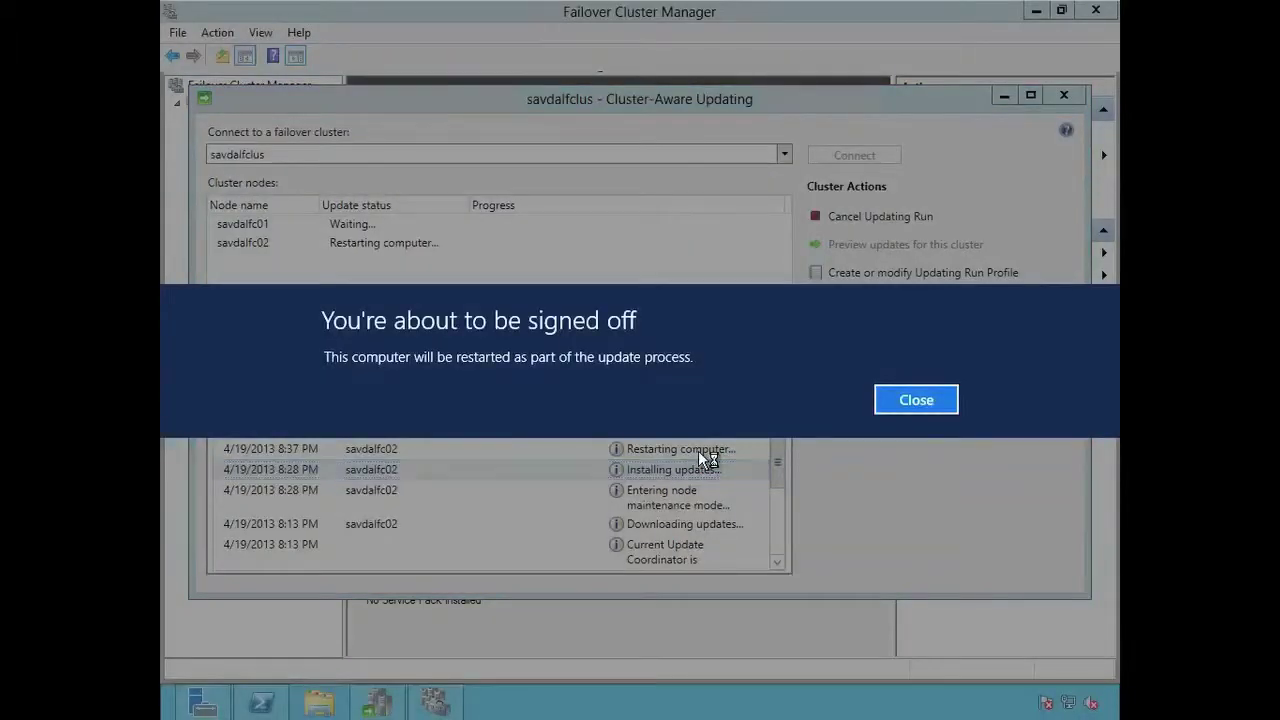
{"action": "left_click", "coordinate": [916, 399]}
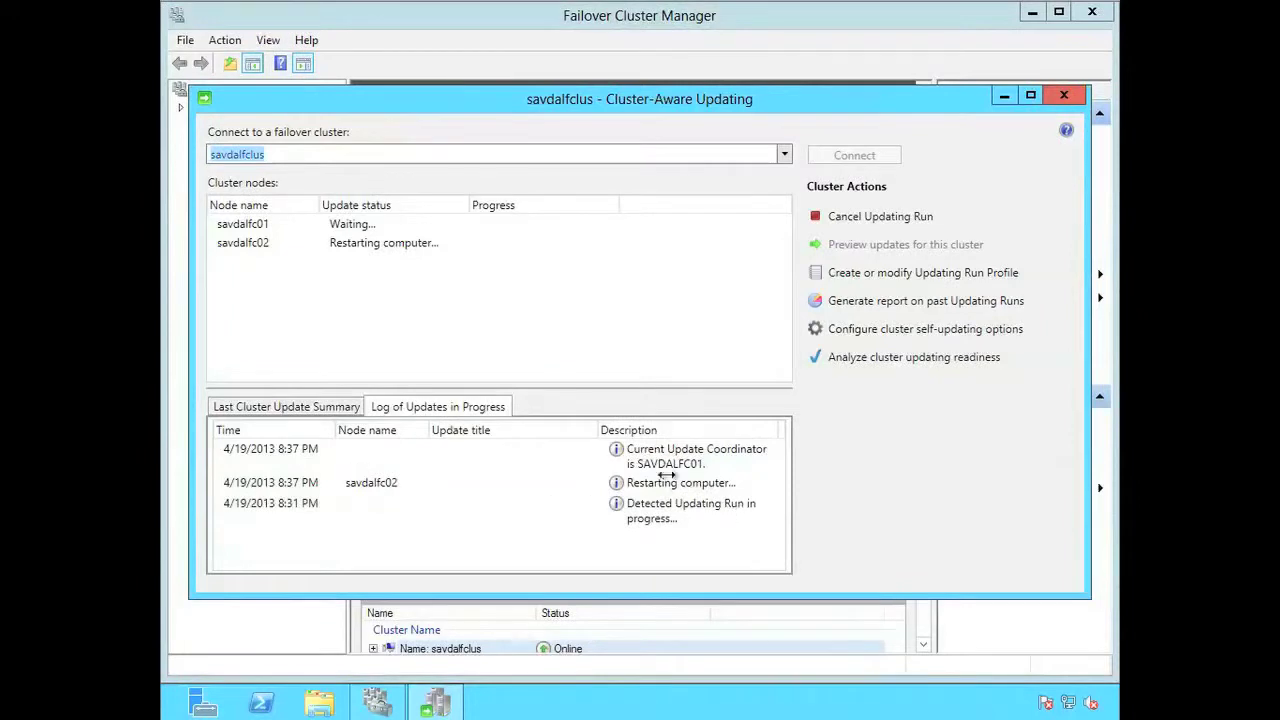
{"action": "left_click", "coordinate": [605, 8]}
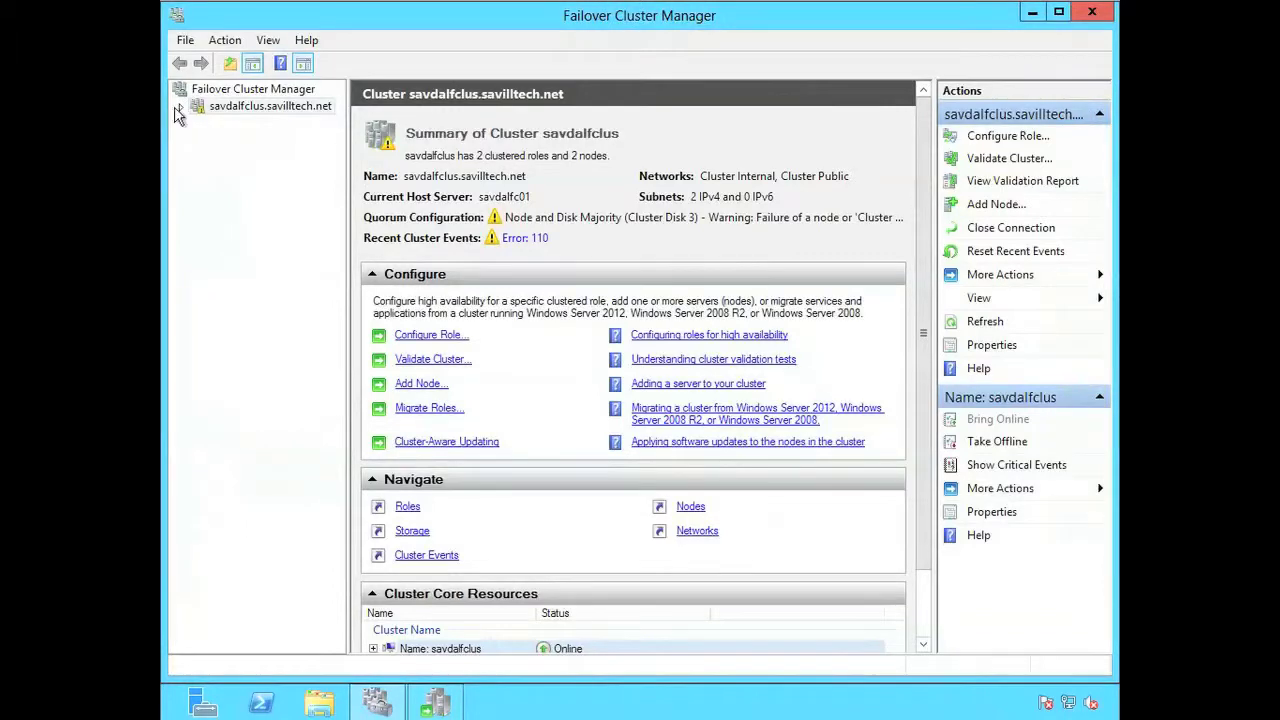
Expand savdalfclus and Nodes in the tree, then check node status and roles while savdalfc02 restarts
{"action": "left_click", "coordinate": [178, 108]}
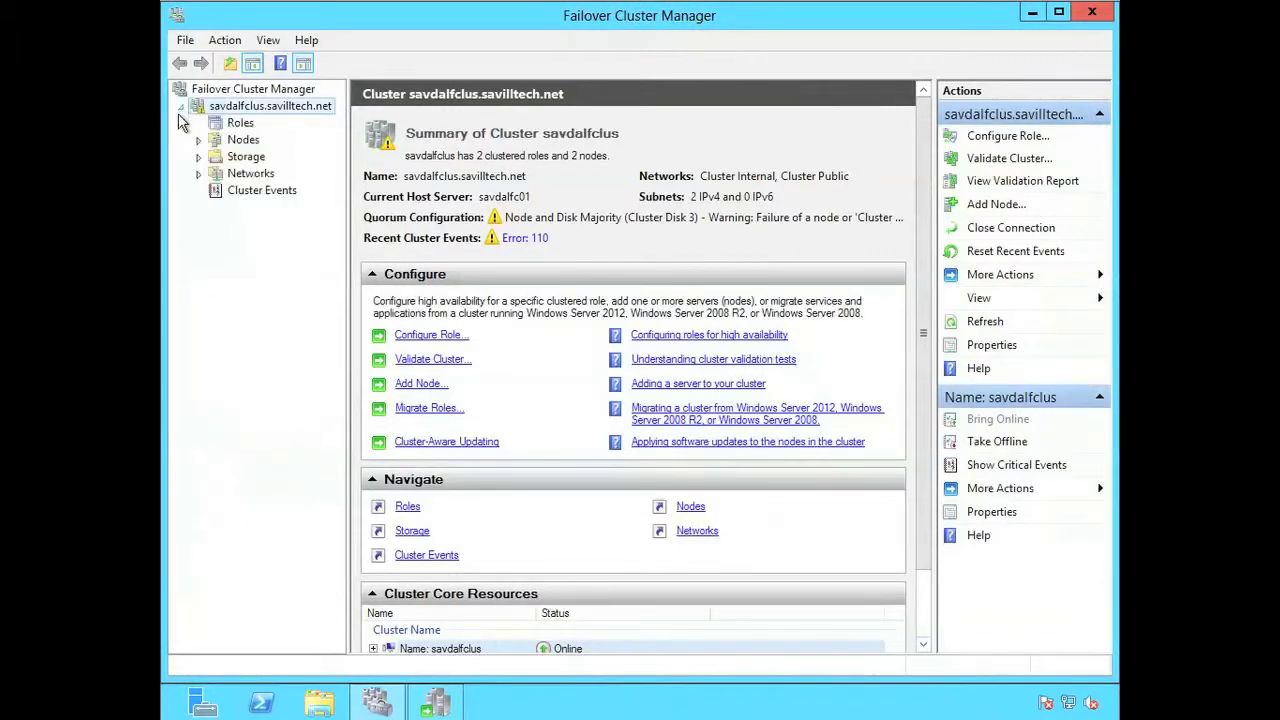
{"action": "left_click", "coordinate": [199, 141]}
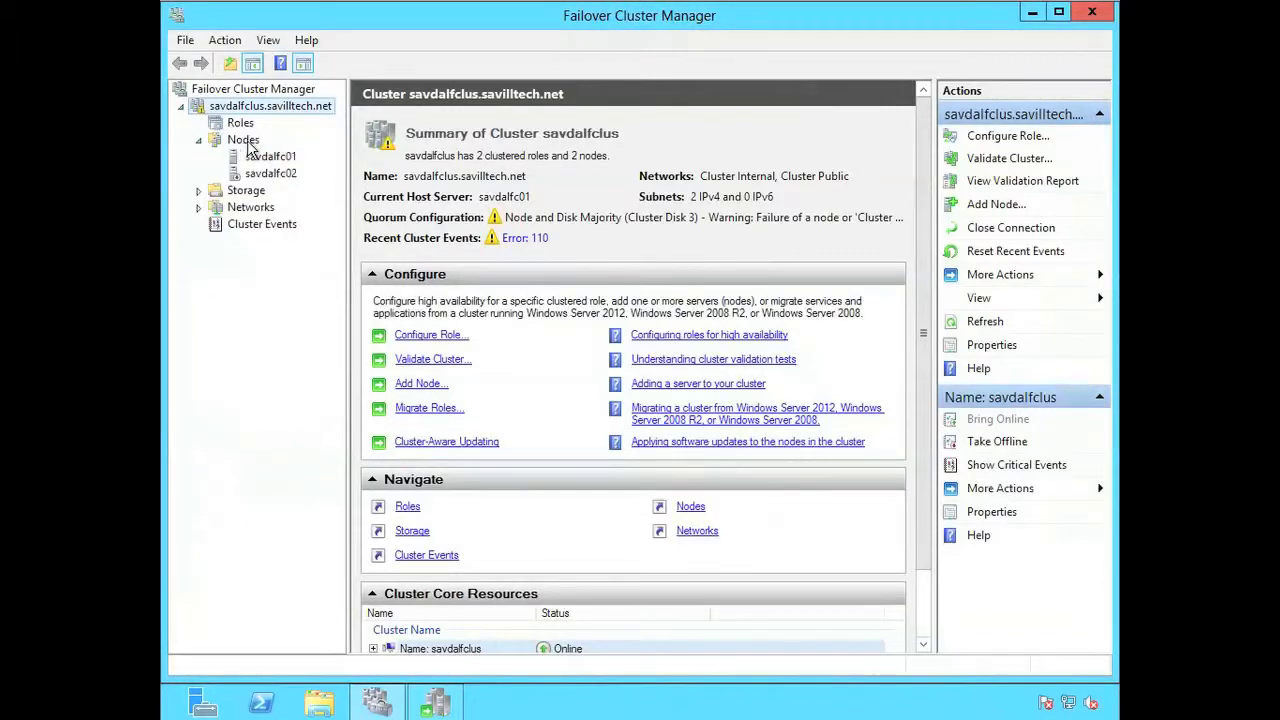
{"action": "left_click", "coordinate": [242, 140]}
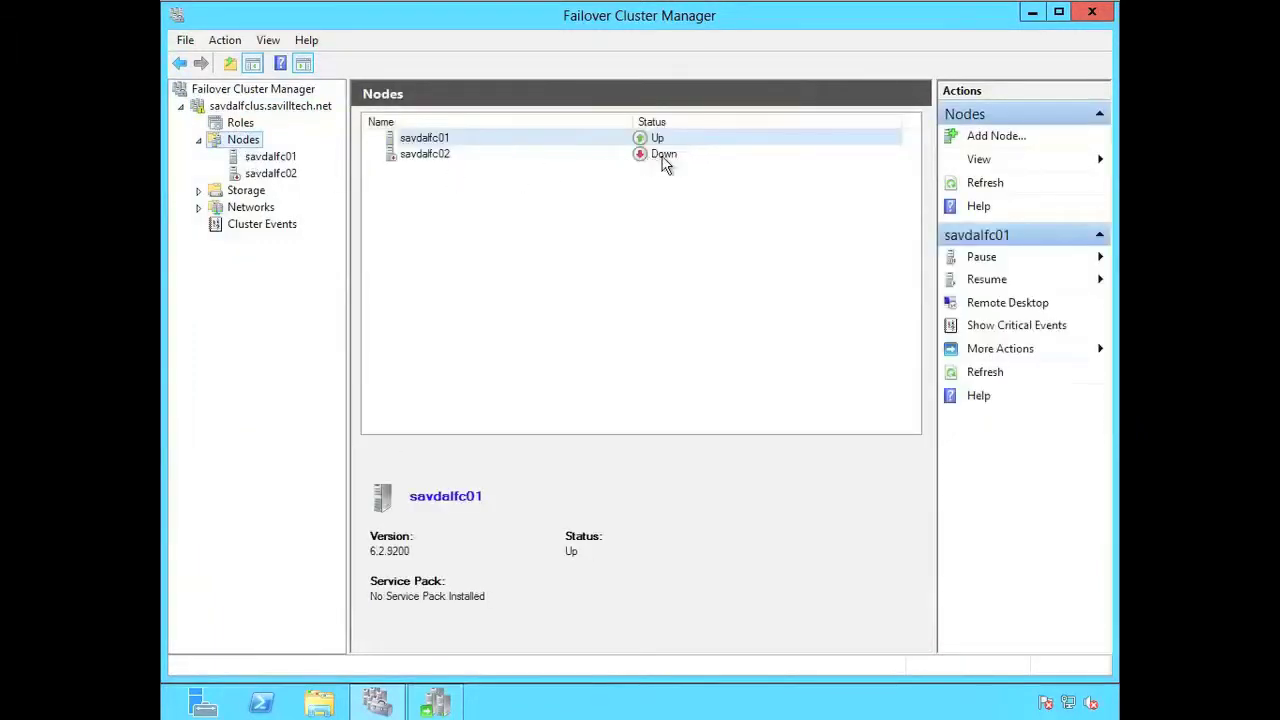
{"action": "left_click", "coordinate": [236, 124]}
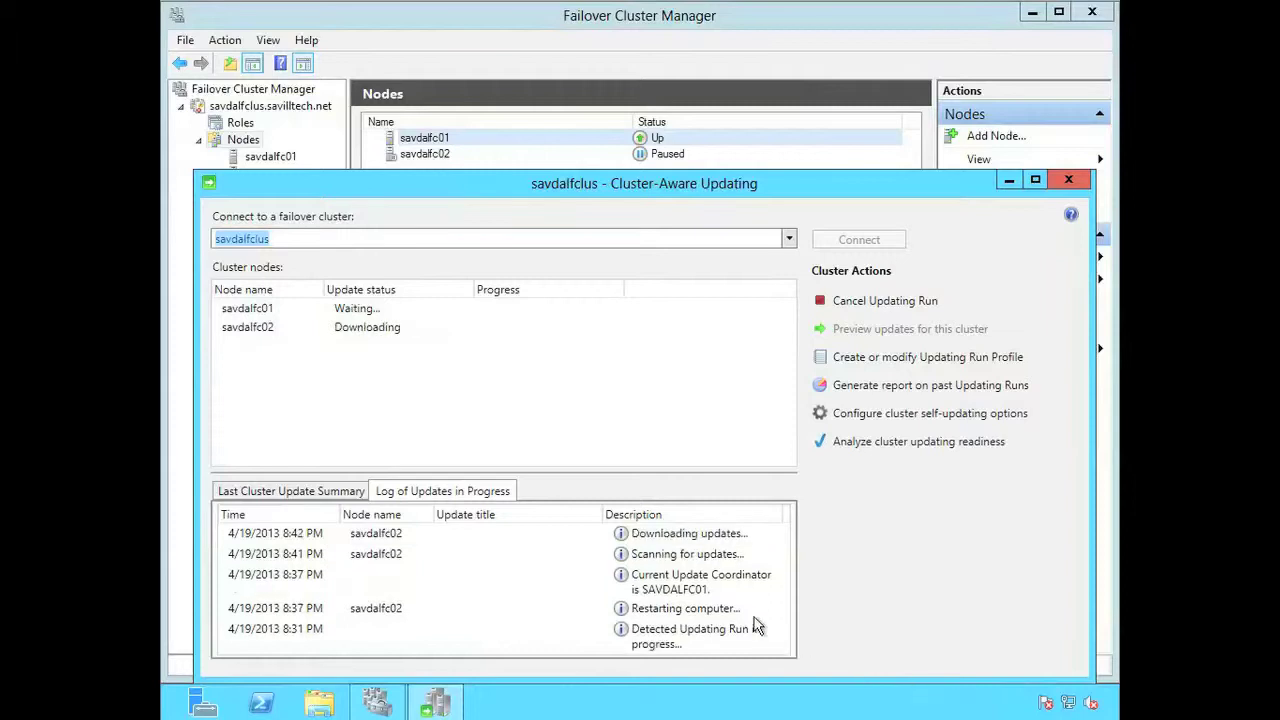
Step through savdalfc02's log entries from scanning and installing to its run completing at 9:04 PM
{"action": "left_click", "coordinate": [365, 553]}
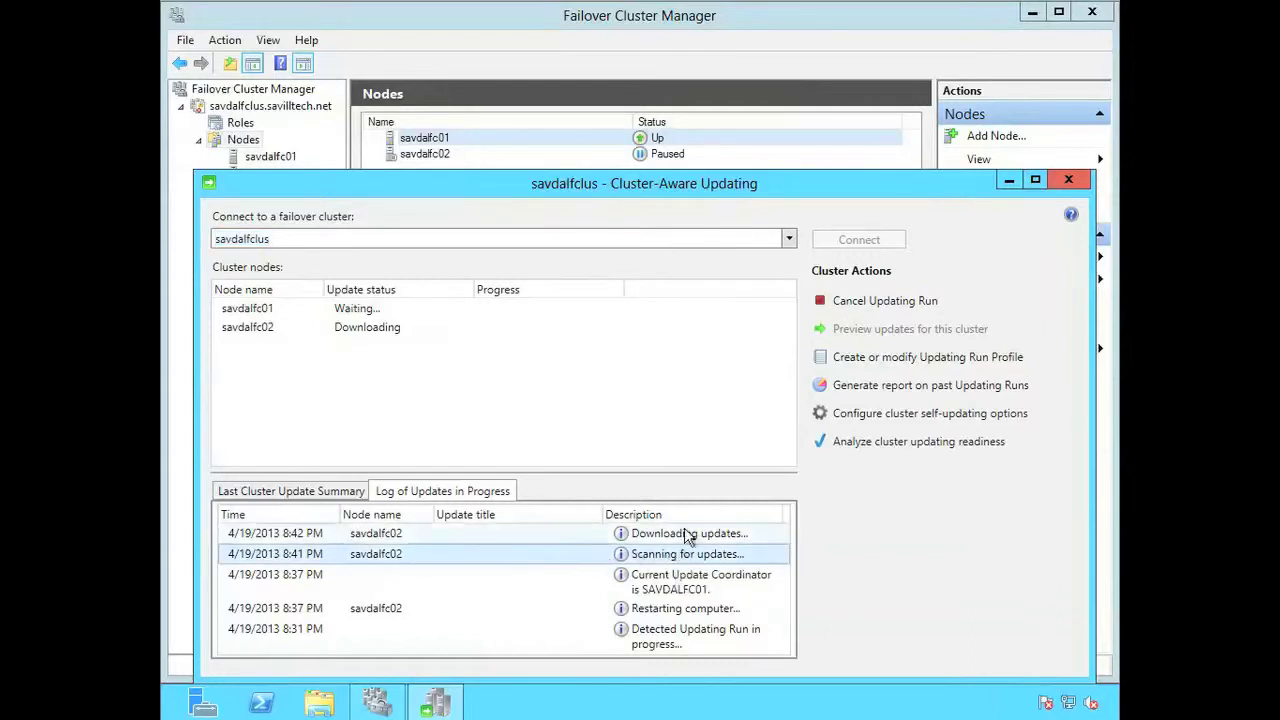
{"action": "left_click", "coordinate": [688, 533]}
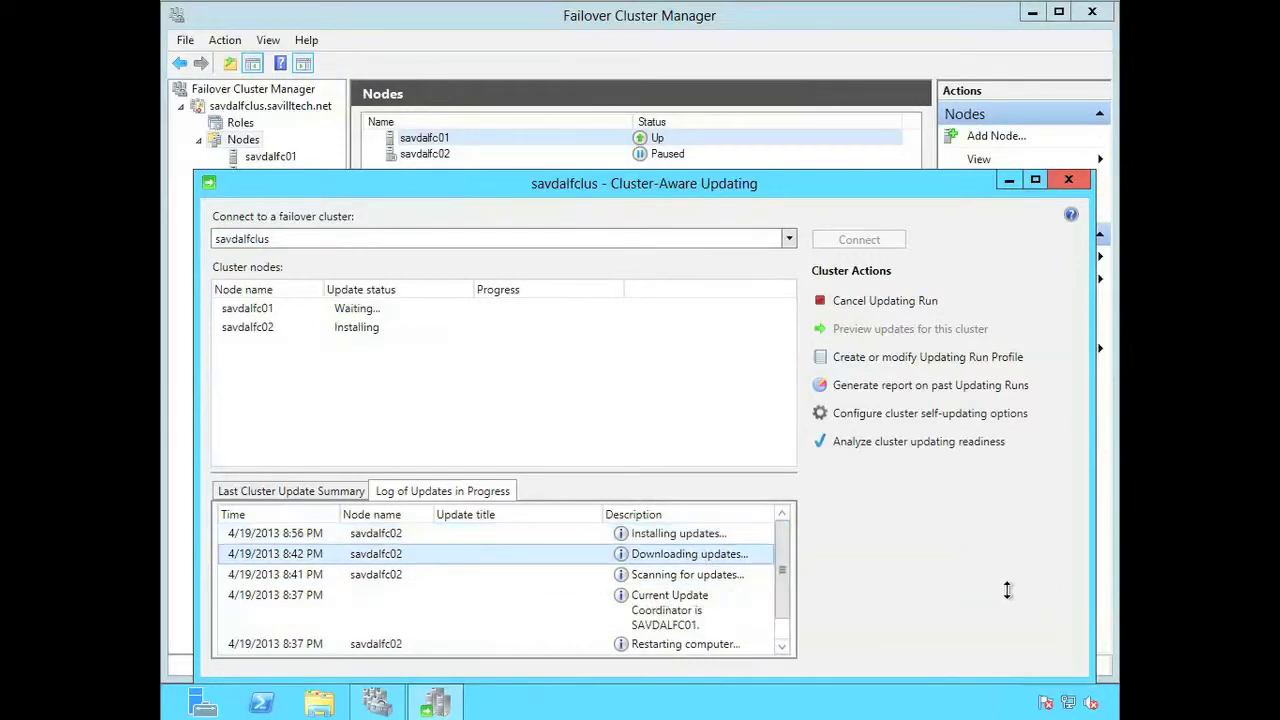
{"action": "left_click", "coordinate": [686, 538]}
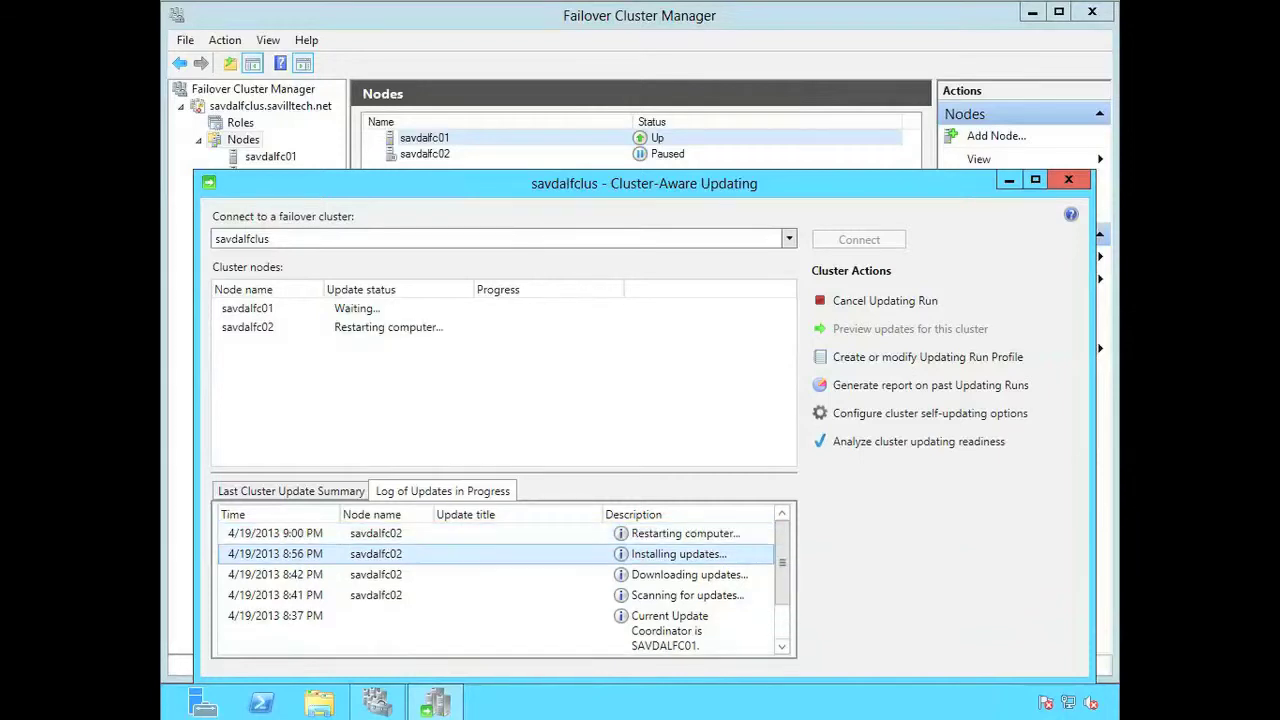
{"action": "left_click", "coordinate": [684, 535]}
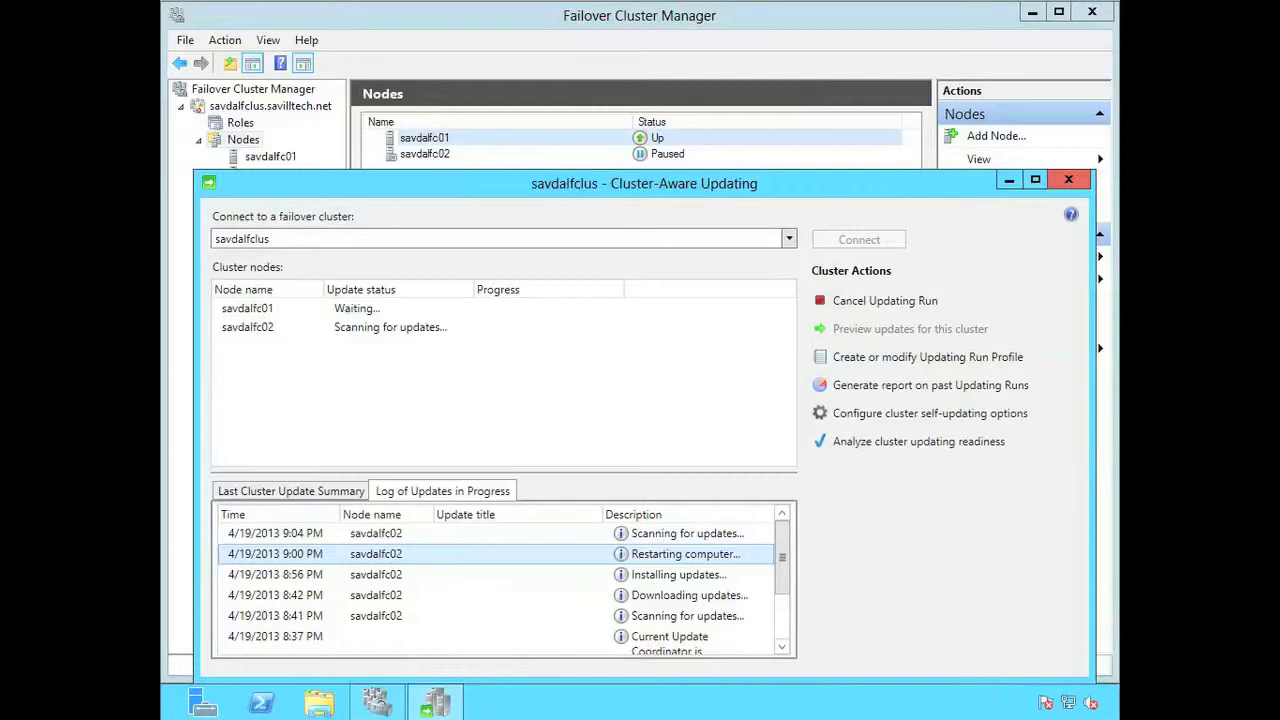
{"action": "left_click", "coordinate": [752, 536]}
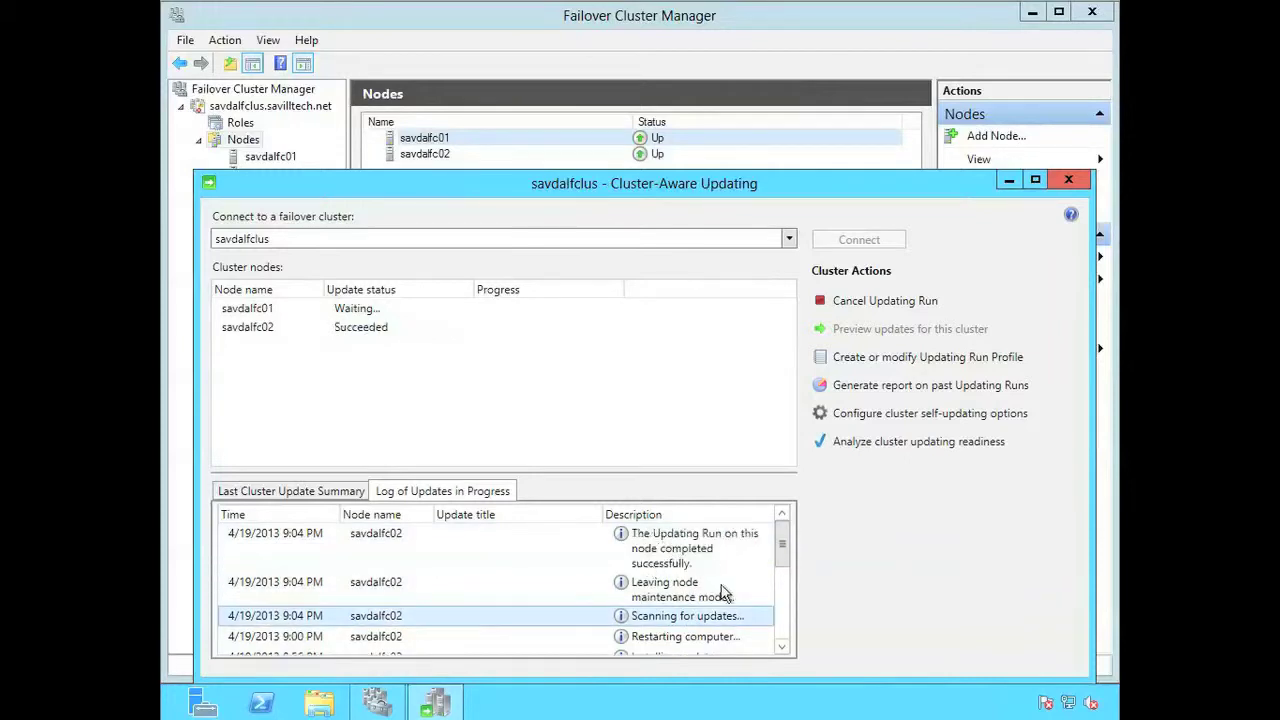
{"action": "left_click", "coordinate": [714, 591]}
{"action": "left_click", "coordinate": [680, 557]}
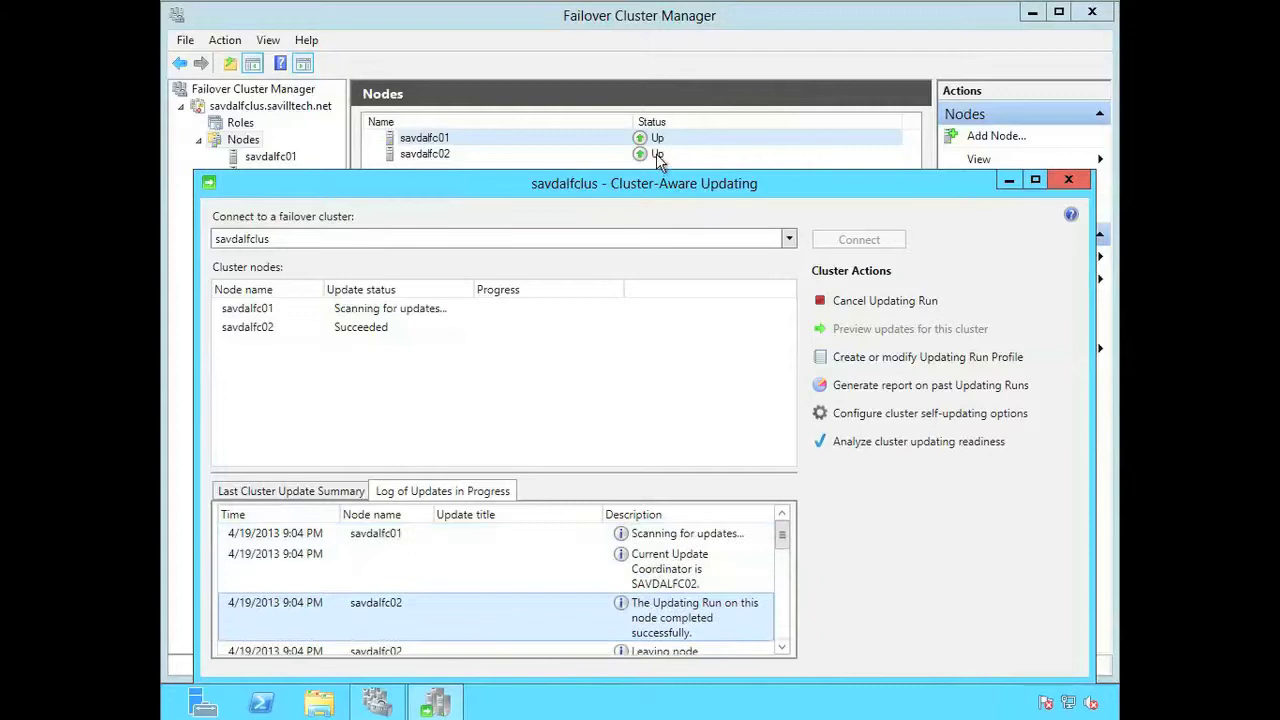
Inspect the update coordinator entry and savdalfc01's scanning and downloading updates entries
{"action": "left_click", "coordinate": [688, 587]}
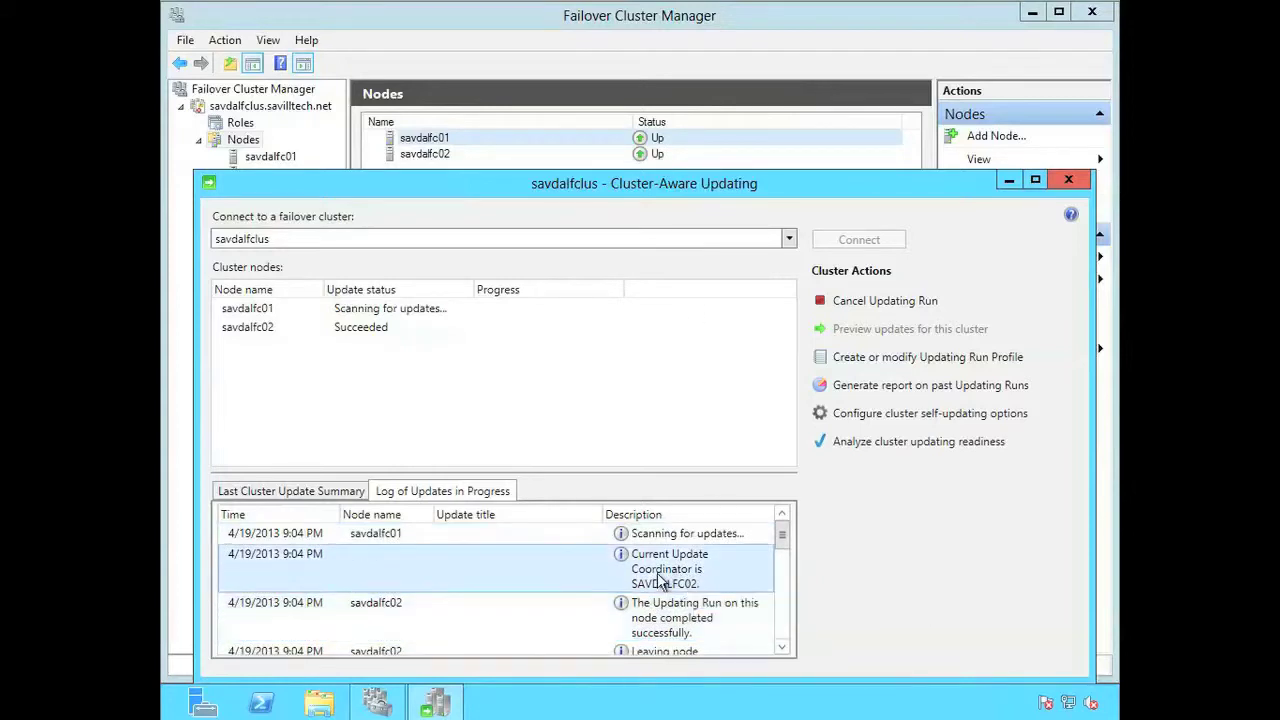
{"action": "left_click", "coordinate": [670, 534]}
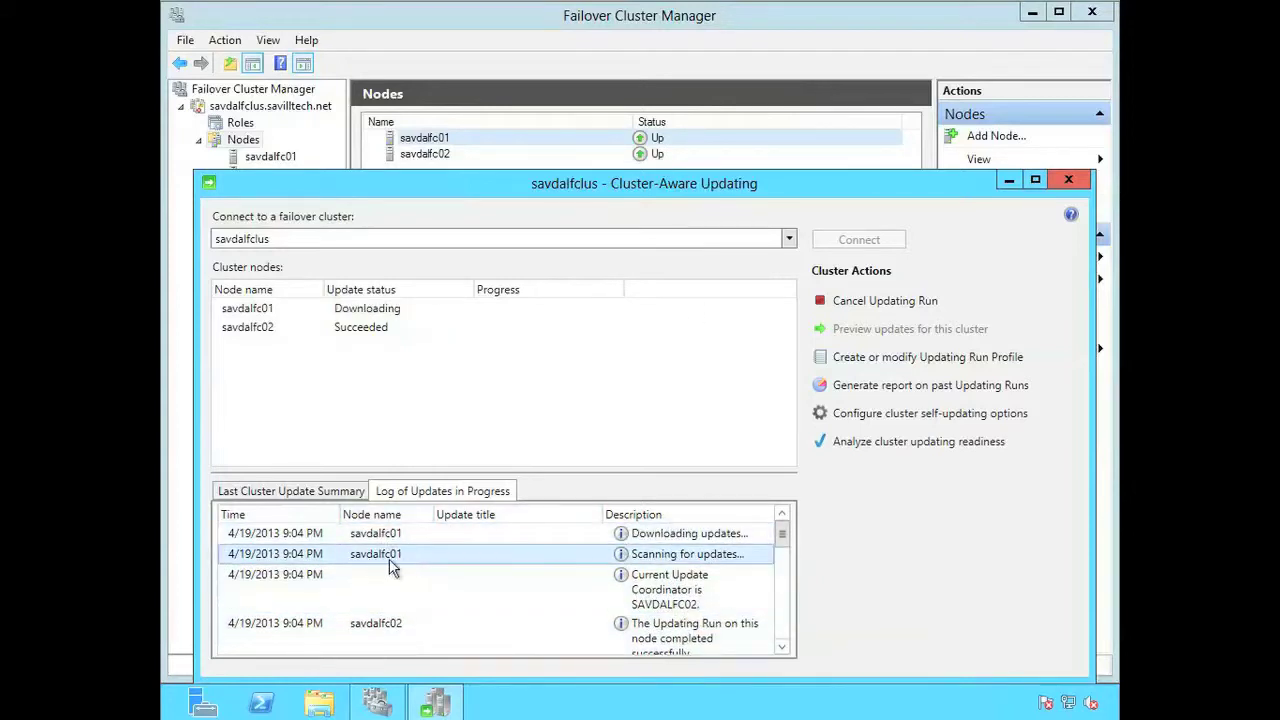
{"action": "left_click", "coordinate": [405, 534]}
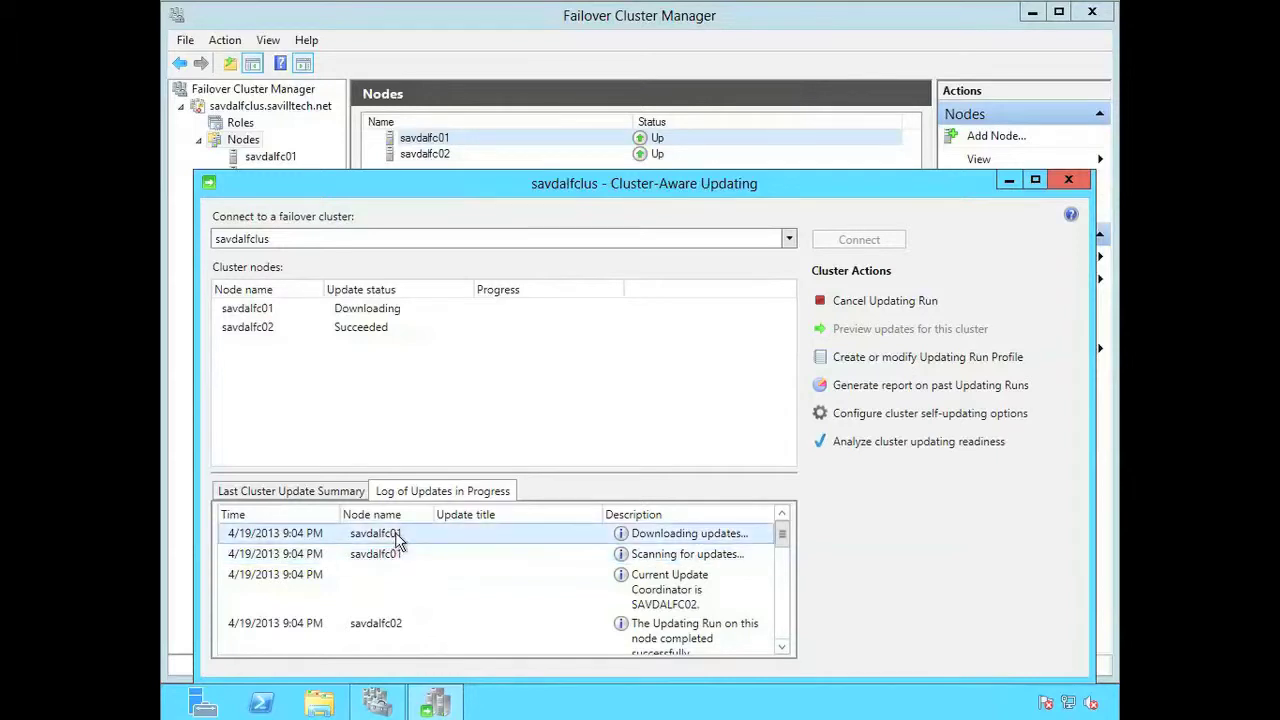
Check the savdalfstrad role's owner node, then return to the updating run on savdalfc01
{"action": "left_click", "coordinate": [710, 20]}
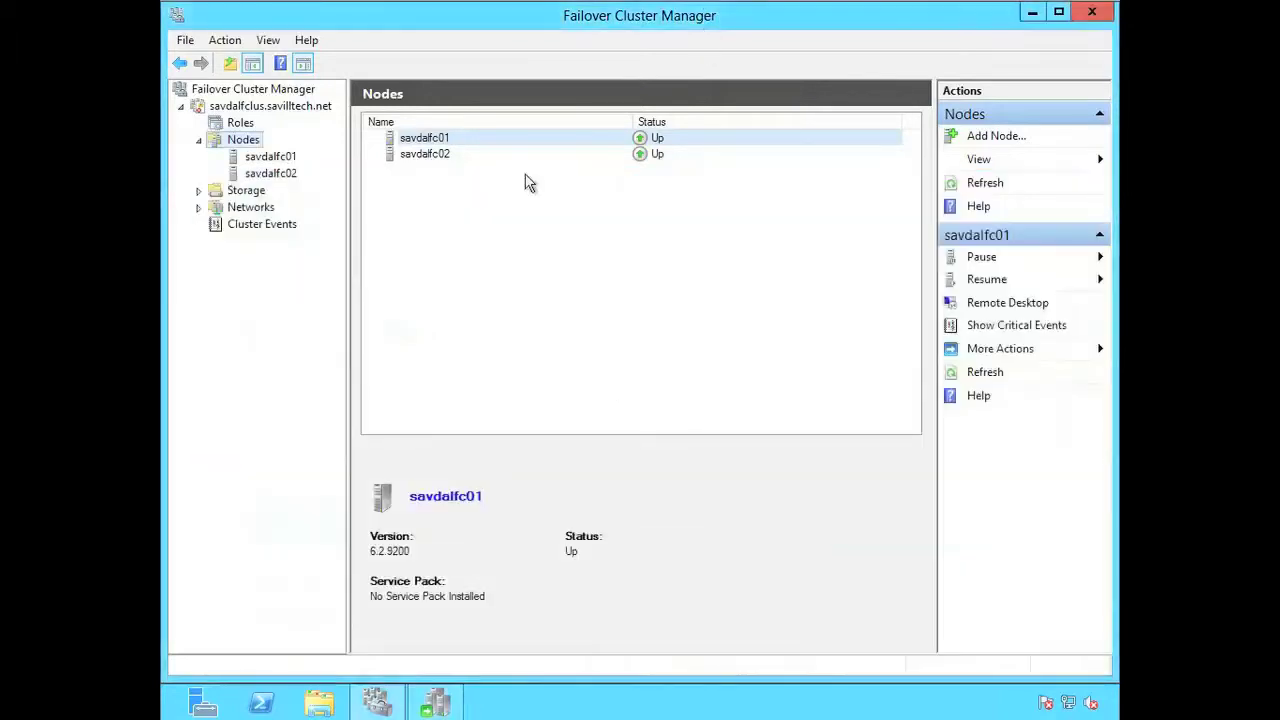
{"action": "left_click", "coordinate": [240, 123]}
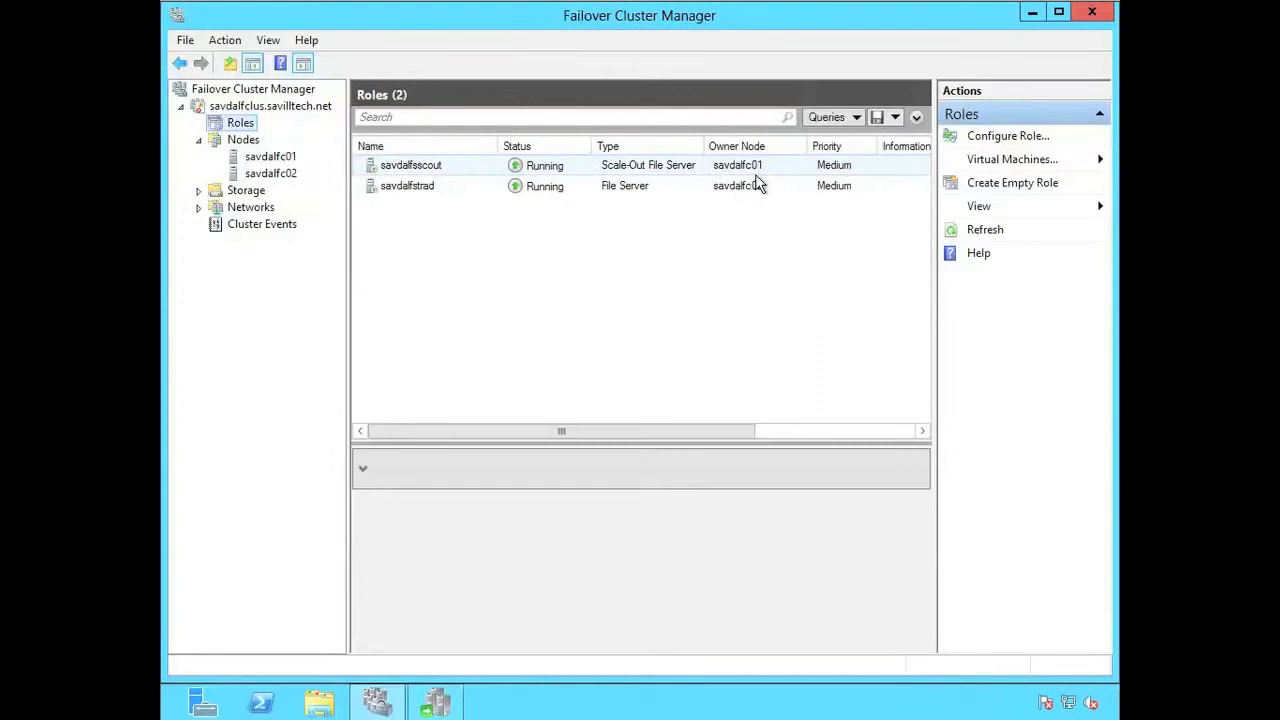
{"action": "left_click", "coordinate": [765, 192]}
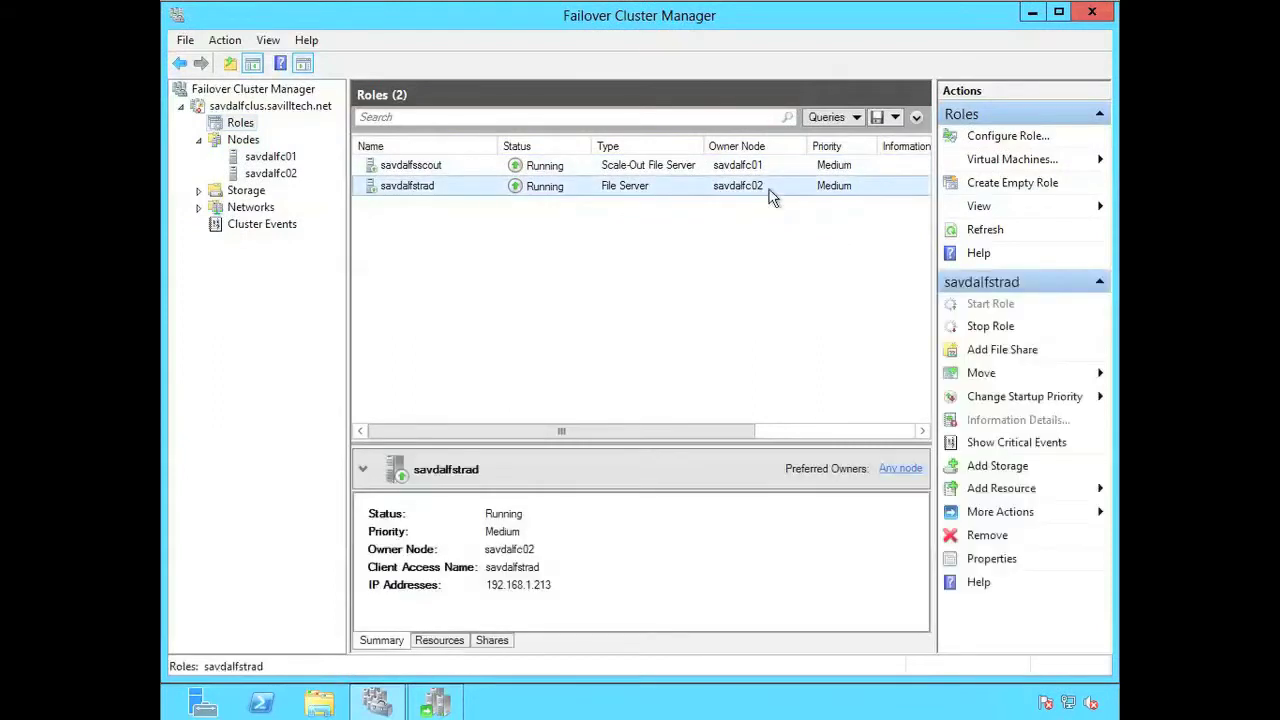
{"action": "left_click", "coordinate": [243, 140]}
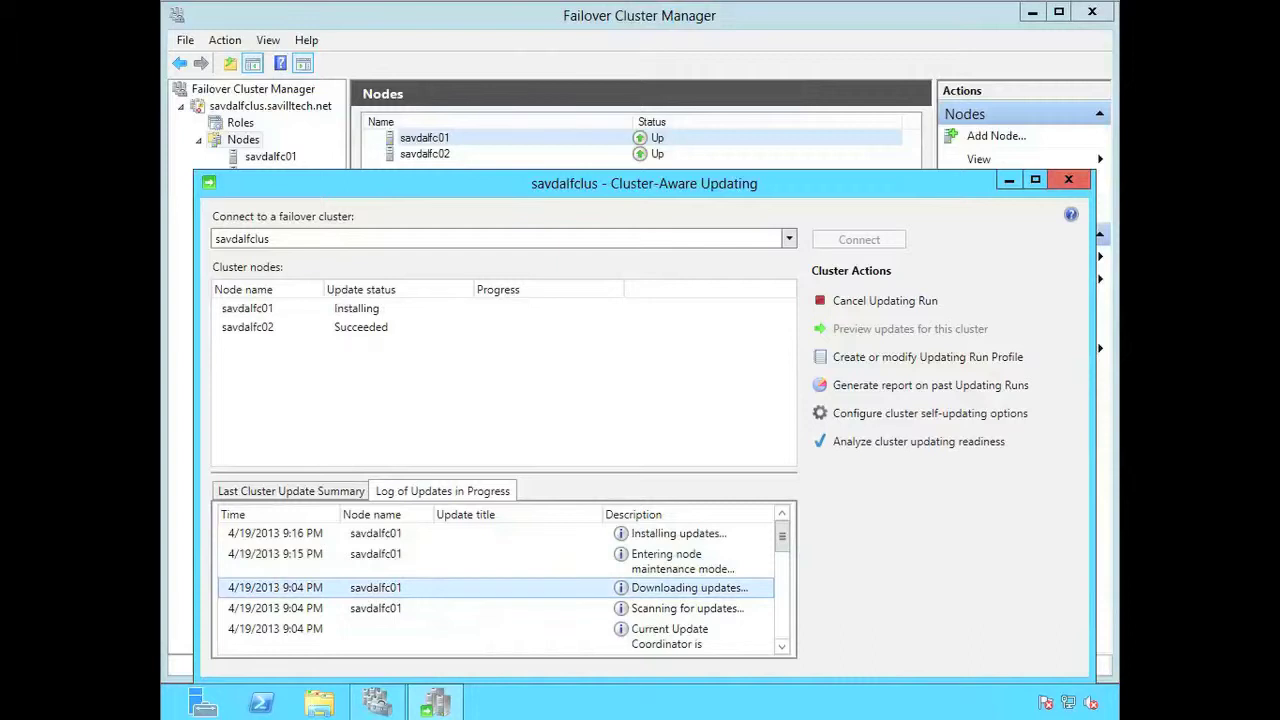
Inspect savdalfc01's maintenance and 9:16 PM installing entries, then check its Paused status and roles
{"action": "left_click", "coordinate": [698, 556]}
{"action": "left_click", "coordinate": [686, 535]}
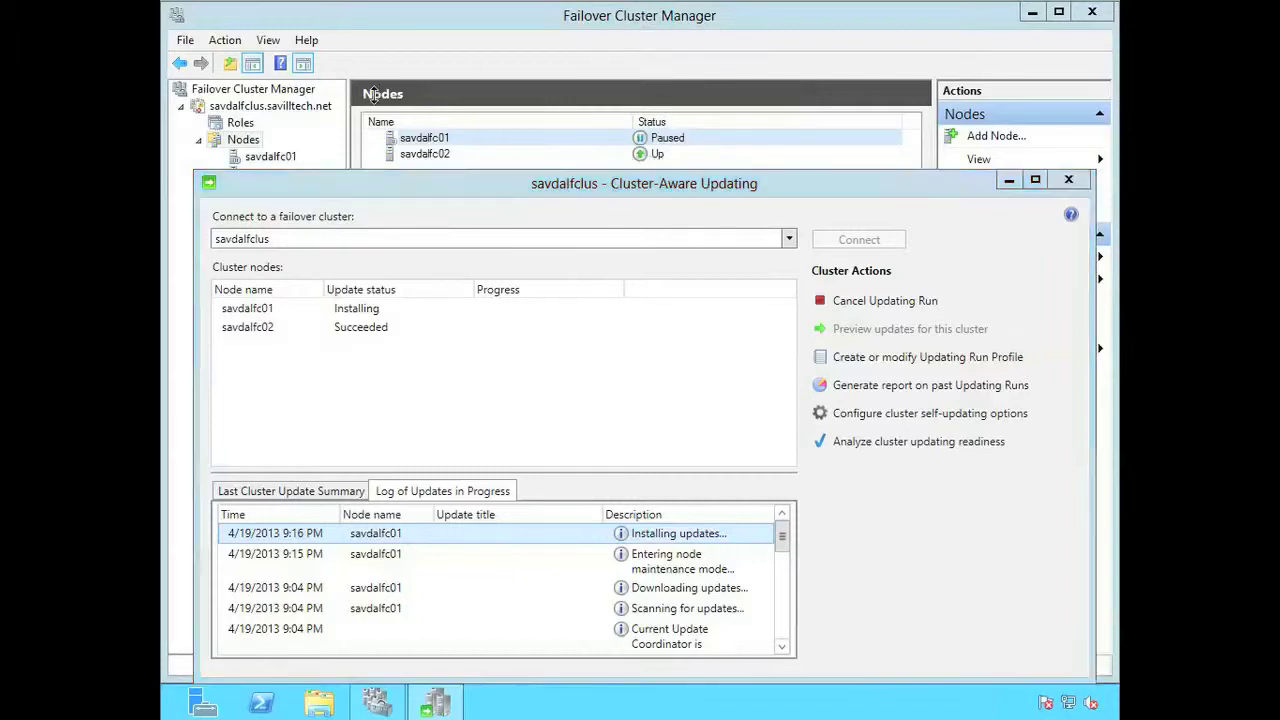
{"action": "left_click", "coordinate": [330, 150]}
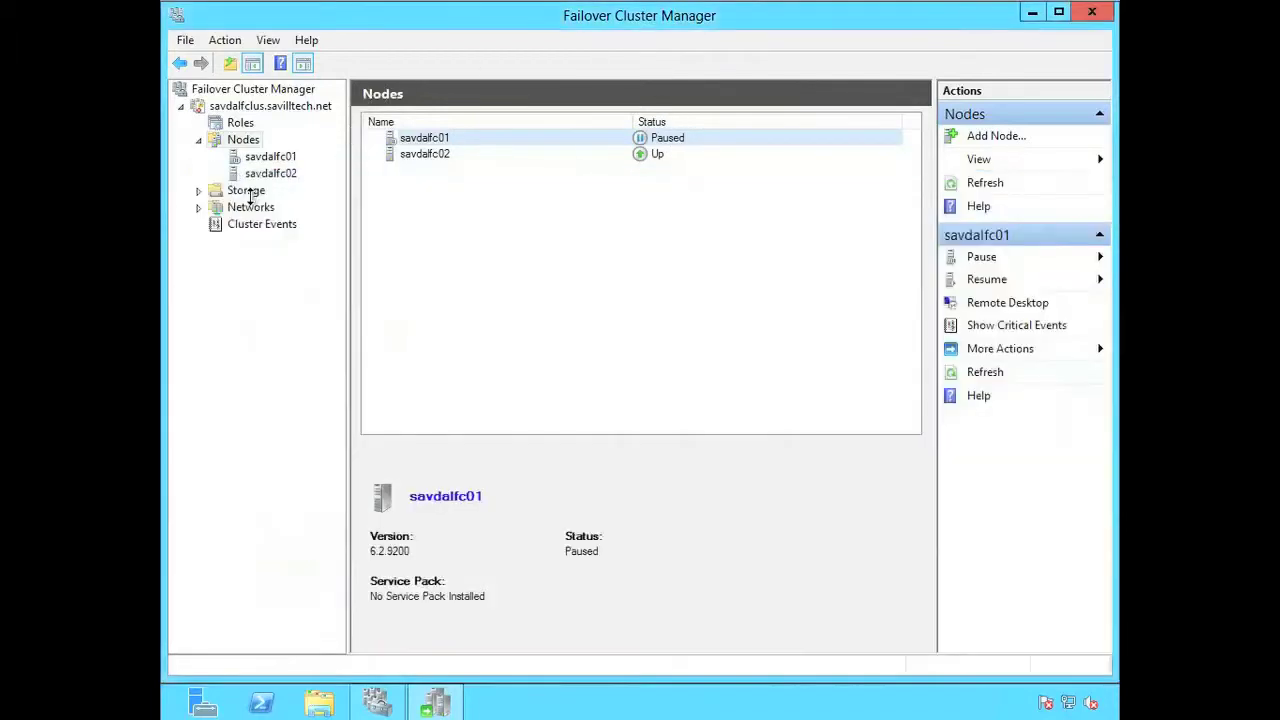
{"action": "left_click", "coordinate": [231, 124]}
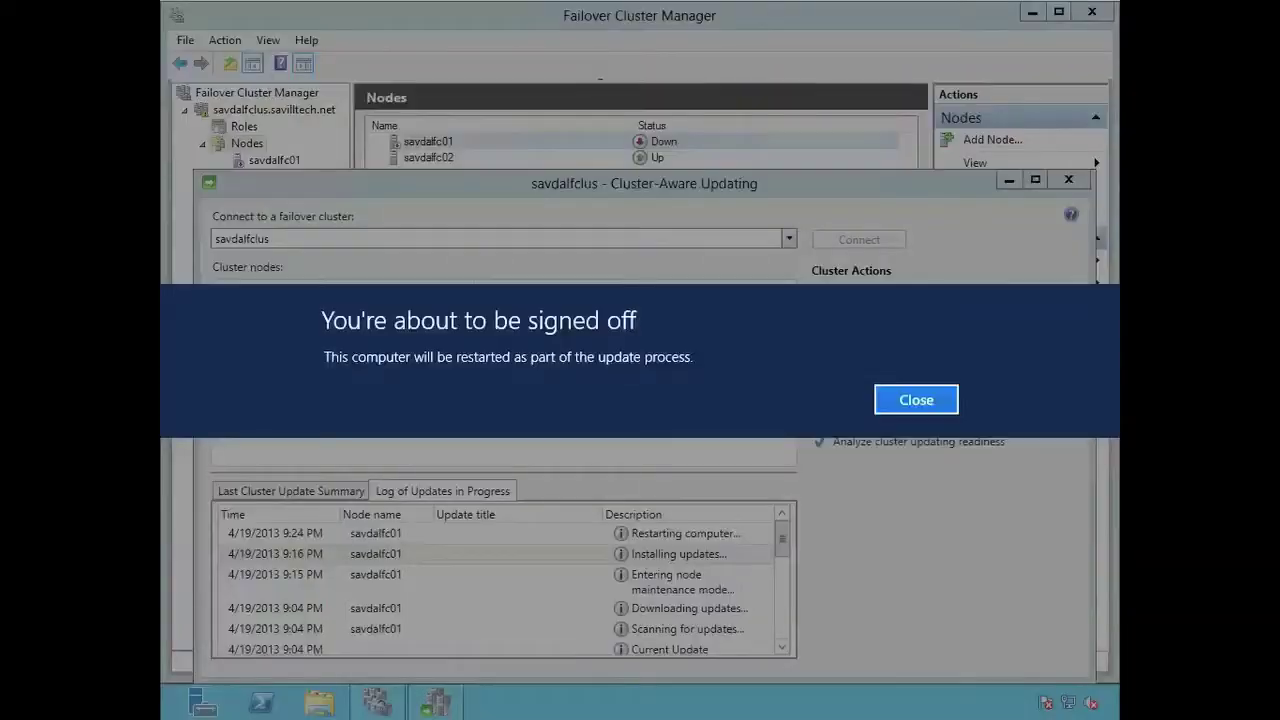
Dismiss the 'You're about to be signed off' notice and let the updating run complete
{"action": "key", "text": "Return"}
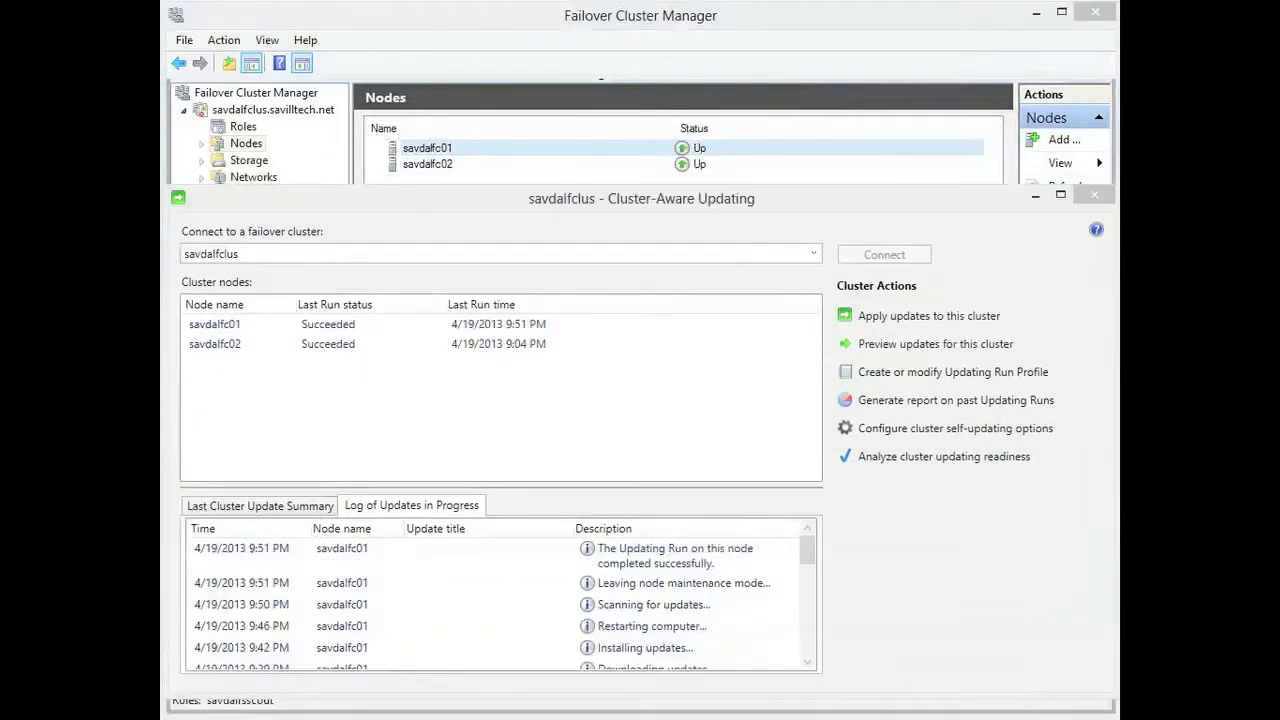
Check the Roles list: savdalfsscout runs on savdalfc01 and savdalfstrad is back on savdalfc02
{"action": "left_click", "coordinate": [808, 560]}
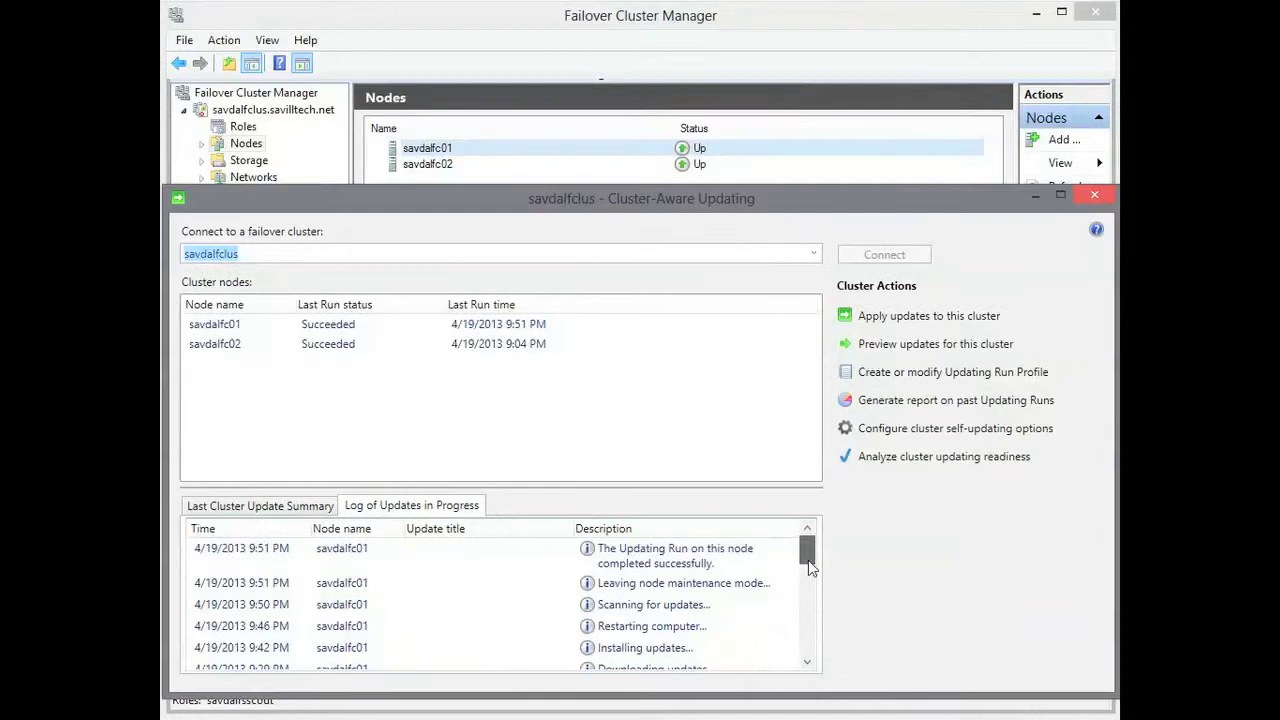
{"action": "mouse_move", "coordinate": [810, 568]}
{"action": "left_mouse_down"}
{"action": "mouse_move", "coordinate": [813, 611]}
{"action": "mouse_move", "coordinate": [808, 563]}
{"action": "left_mouse_up"}
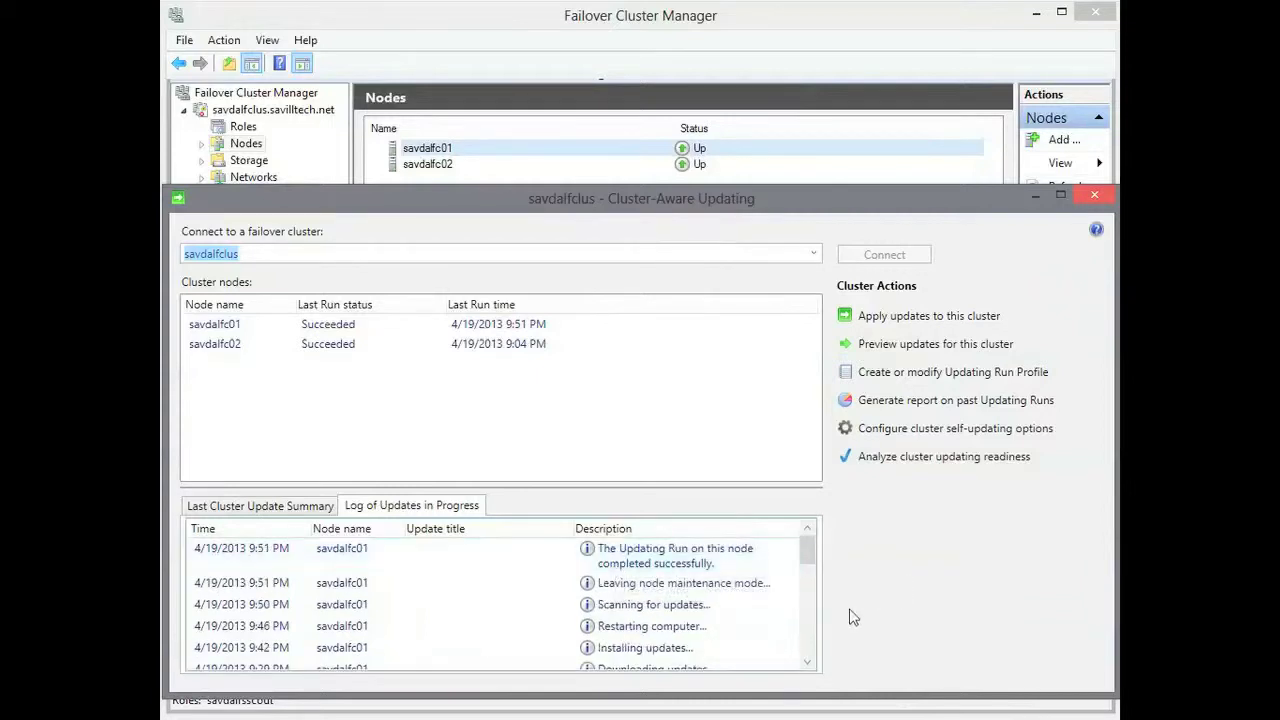
{"action": "left_click", "coordinate": [786, 48]}
{"action": "left_click", "coordinate": [240, 128]}
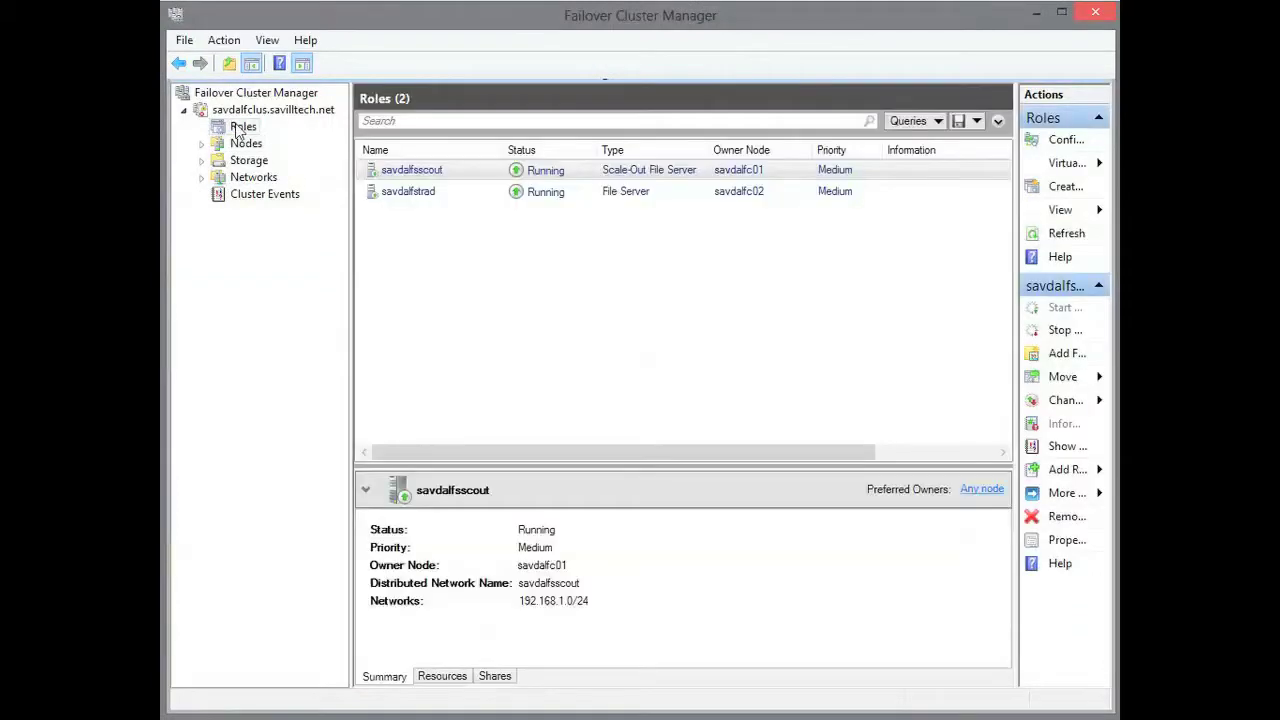
{"action": "left_click", "coordinate": [692, 174]}
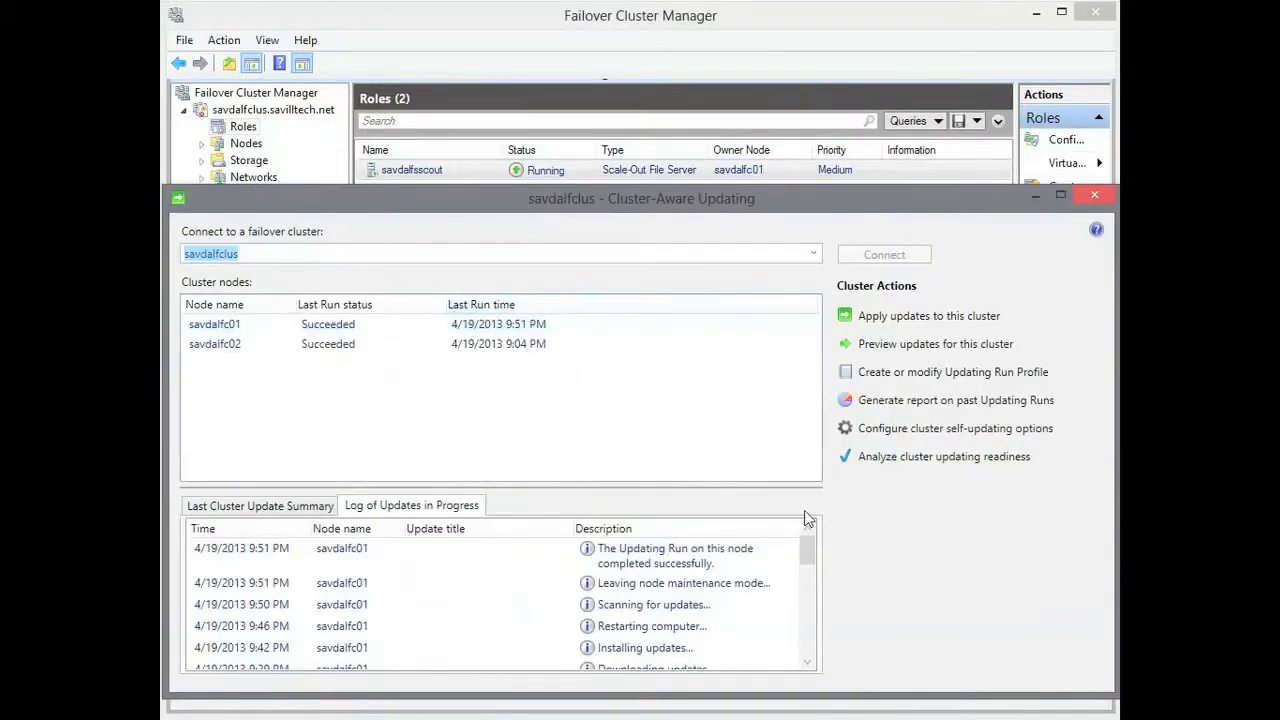
Generate an update preview list for the cluster, confirming it finds no updates
{"action": "left_click", "coordinate": [930, 346]}
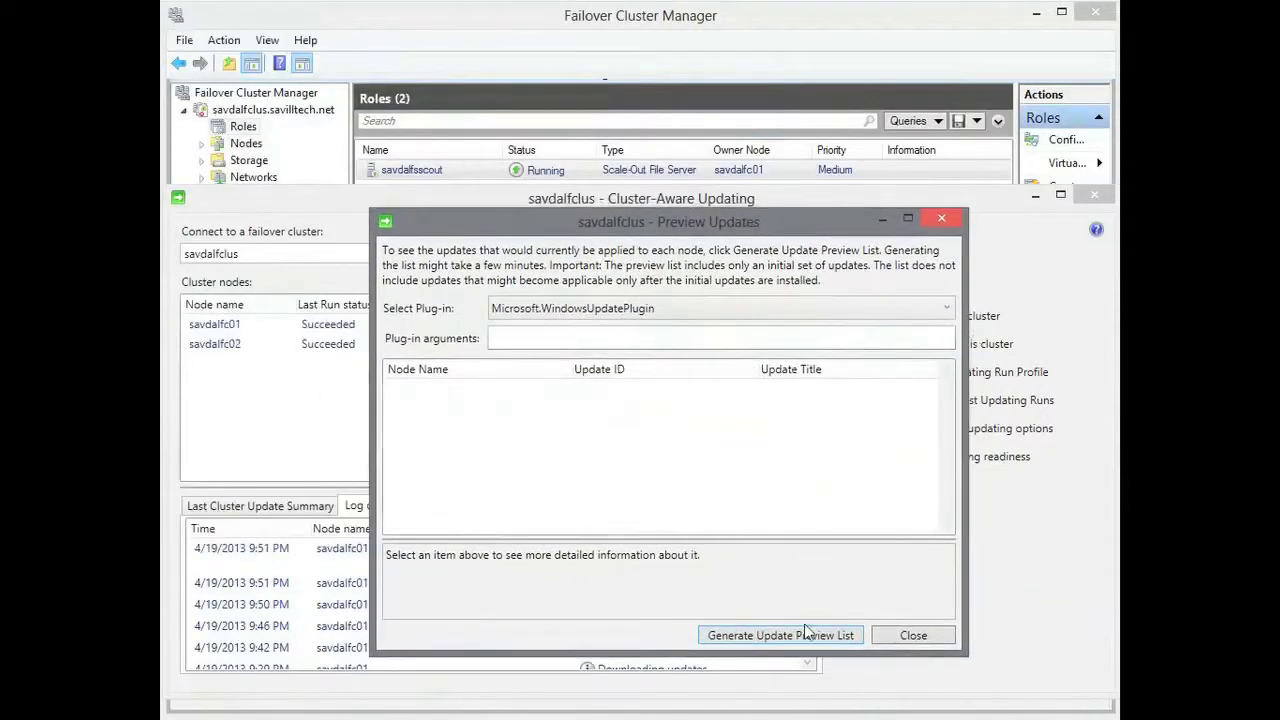
{"action": "left_click", "coordinate": [806, 638]}
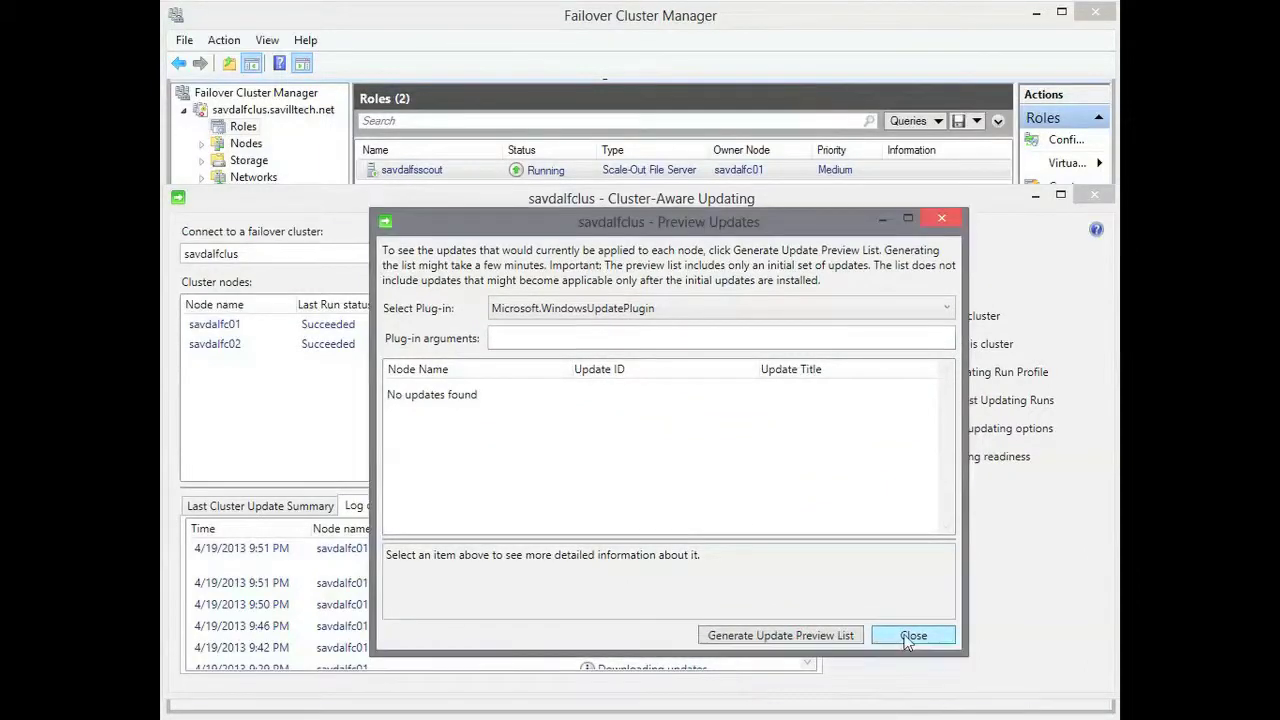
{"action": "left_click", "coordinate": [910, 635]}
Generate the past Updating Runs report and review the 4/19/2013 run: 58 succeeded, 0 failed
{"action": "left_click", "coordinate": [942, 402]}
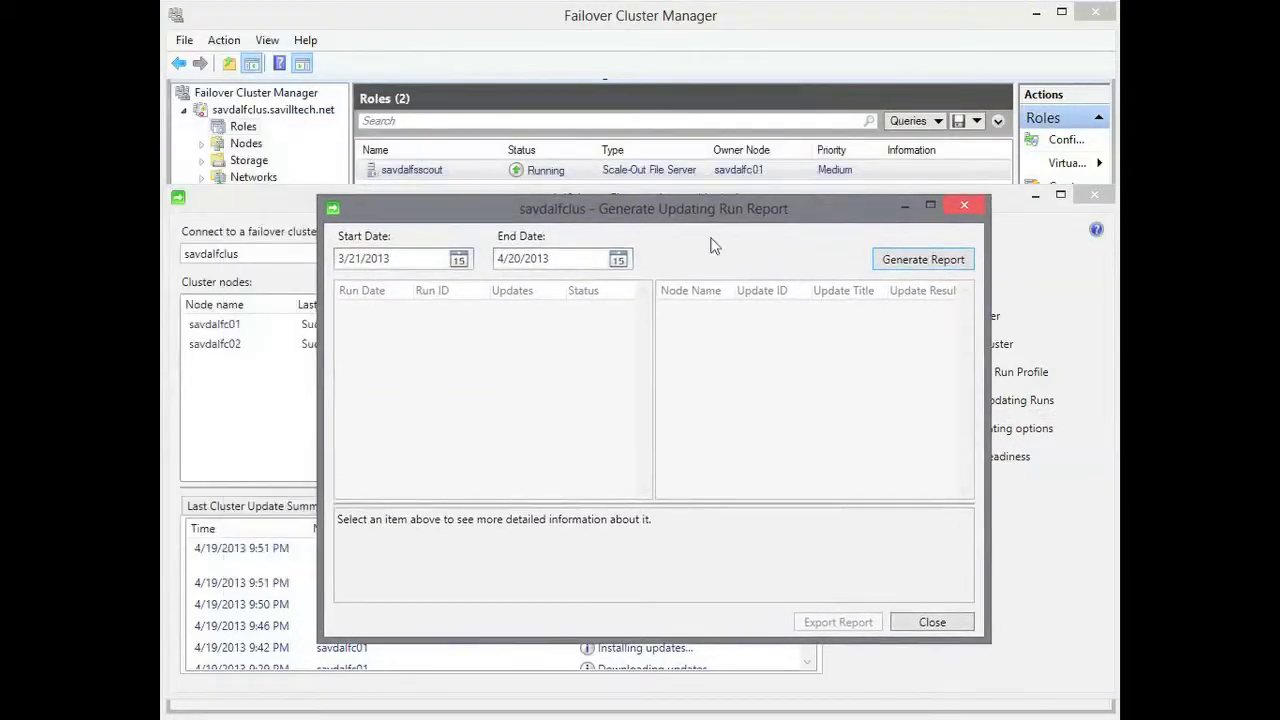
{"action": "left_click", "coordinate": [917, 259]}
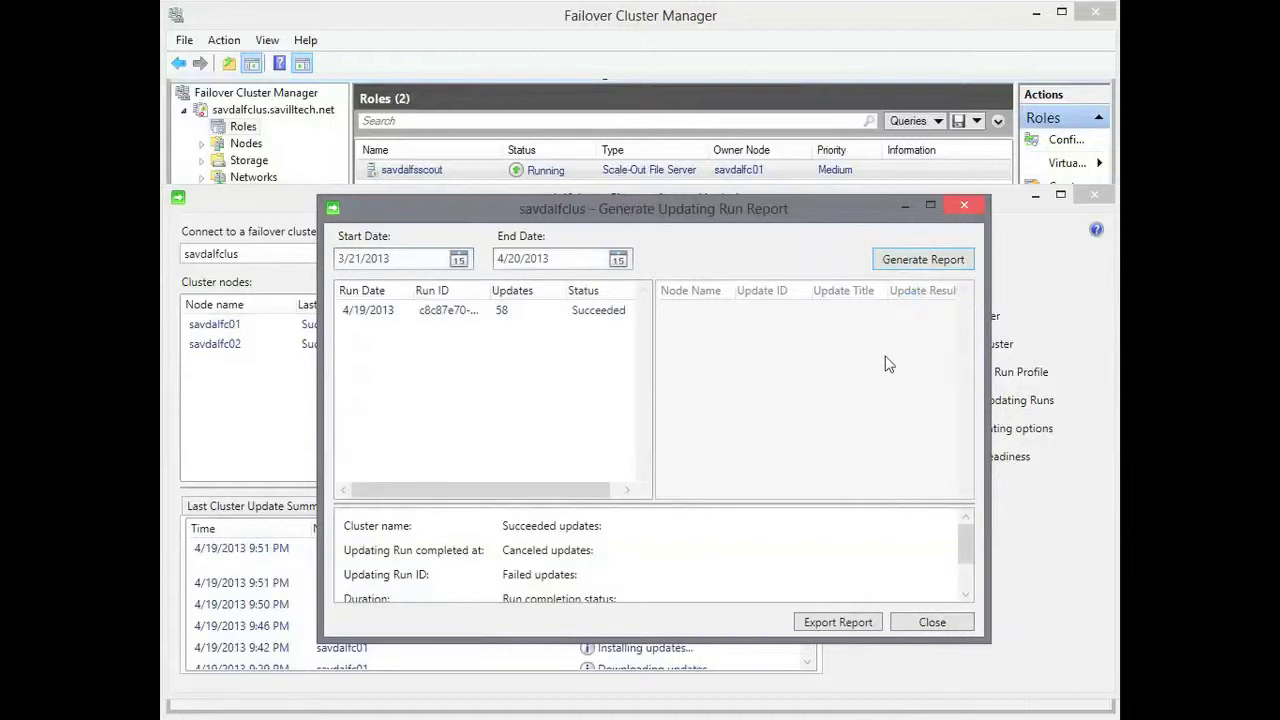
{"action": "left_click", "coordinate": [415, 318]}
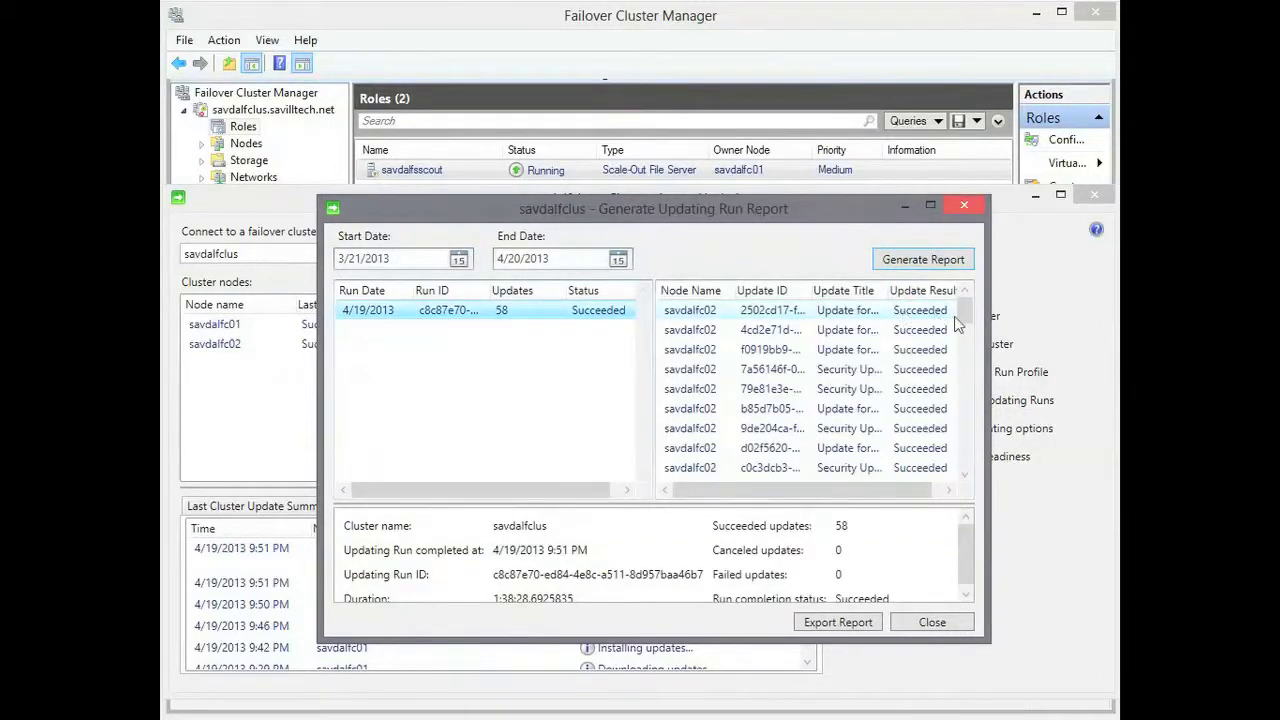
{"action": "left_click_drag", "start_coordinate": [968, 315], "coordinate": [976, 511]}
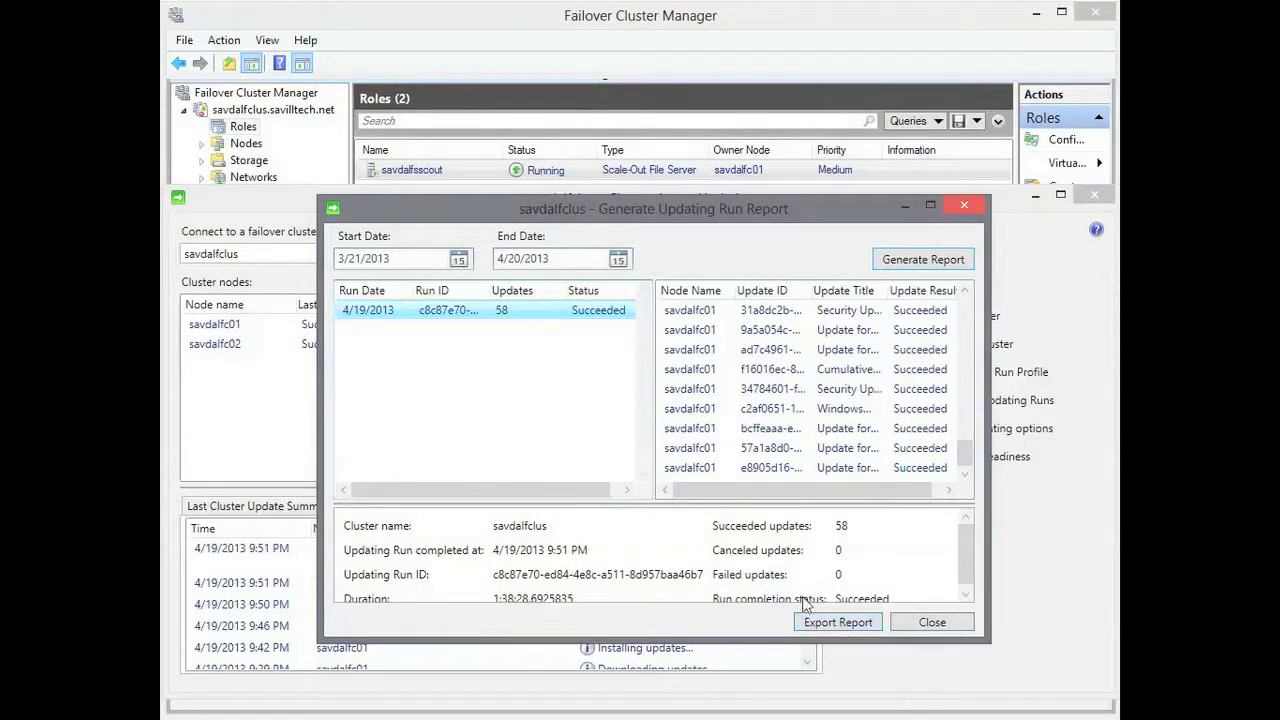
{"action": "left_click_drag", "start_coordinate": [970, 460], "coordinate": [966, 276]}
{"action": "left_click", "coordinate": [958, 260]}
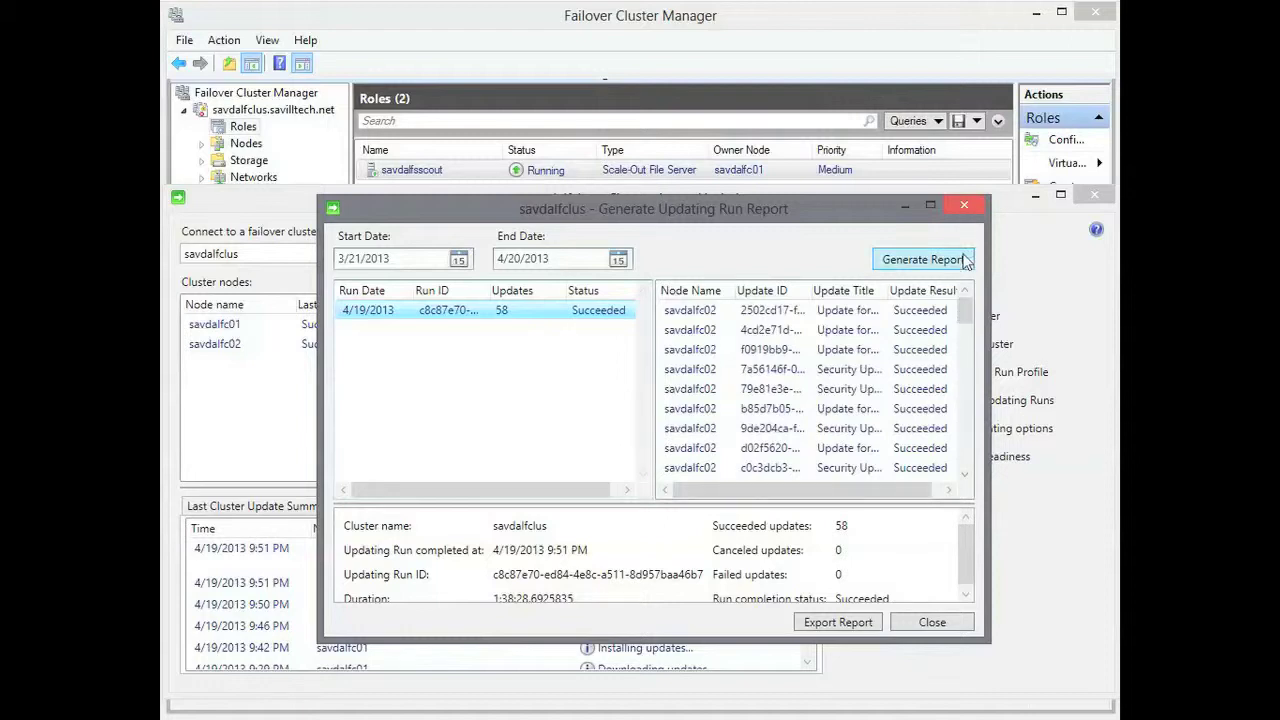
{"action": "left_click", "coordinate": [966, 596]}
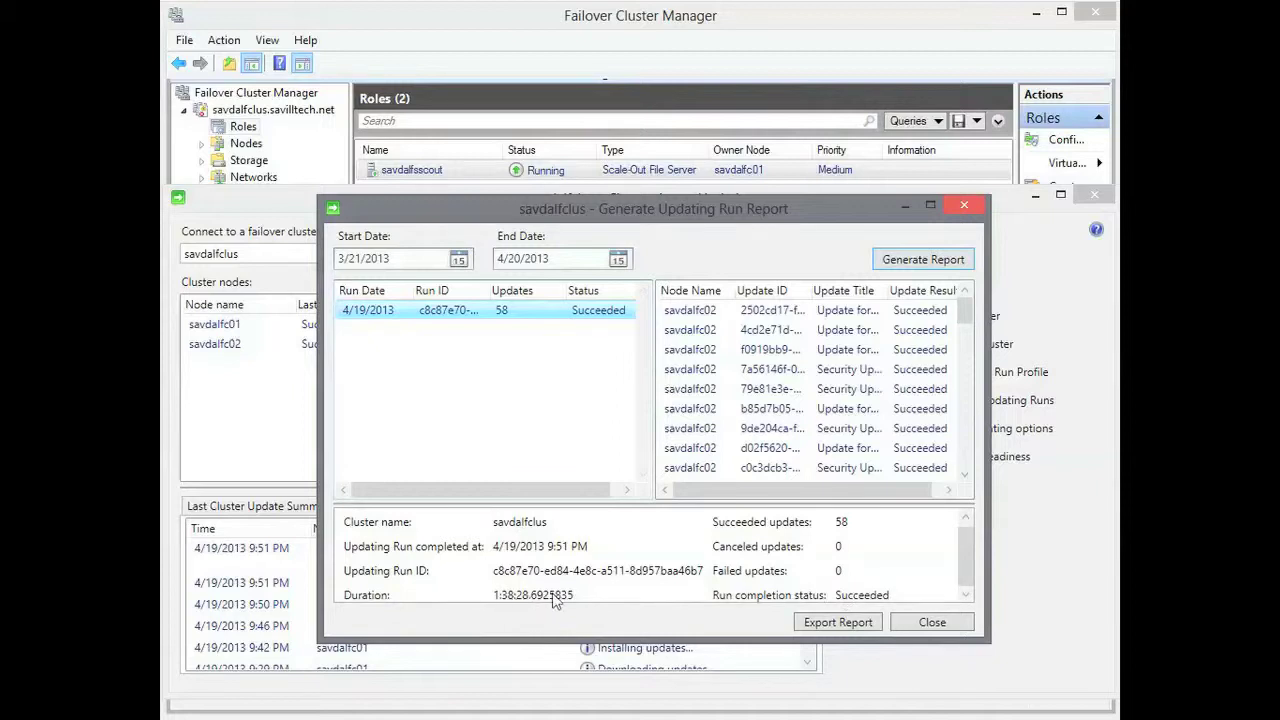
Close the run report, then run the updating readiness analysis, which shows only a machine proxy warning
{"action": "left_click", "coordinate": [932, 622]}
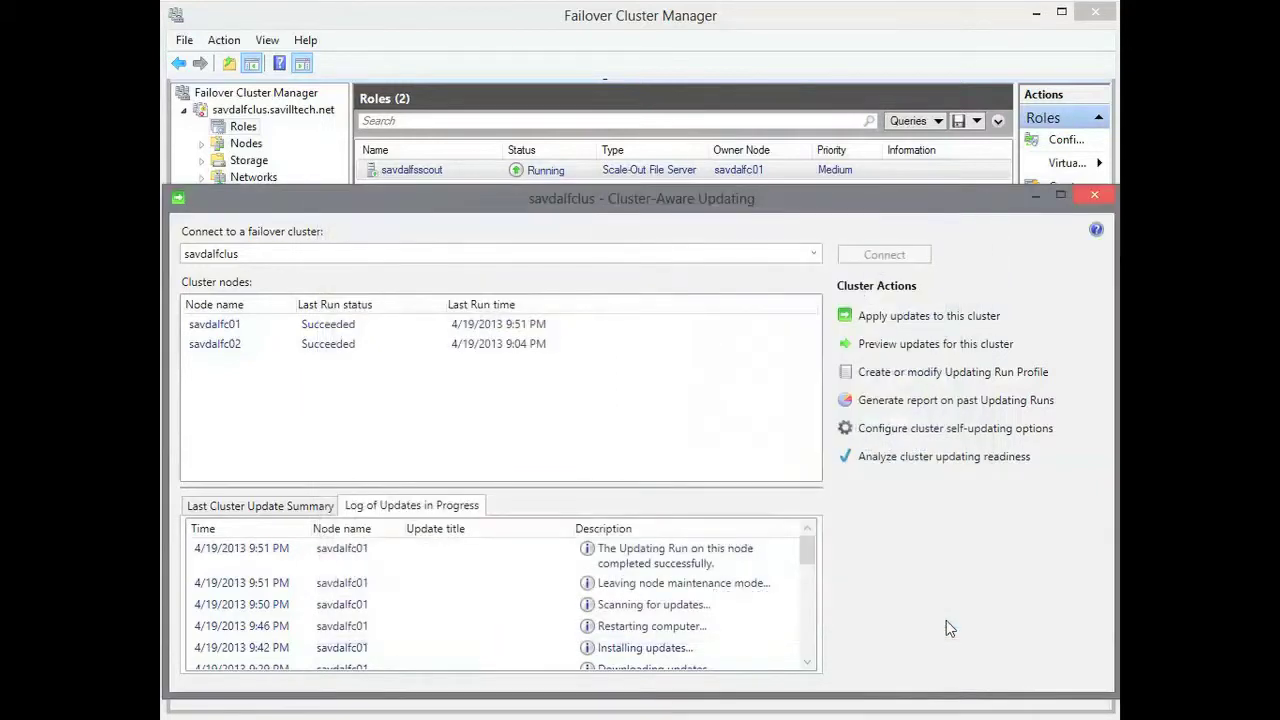
{"action": "left_click", "coordinate": [972, 456]}
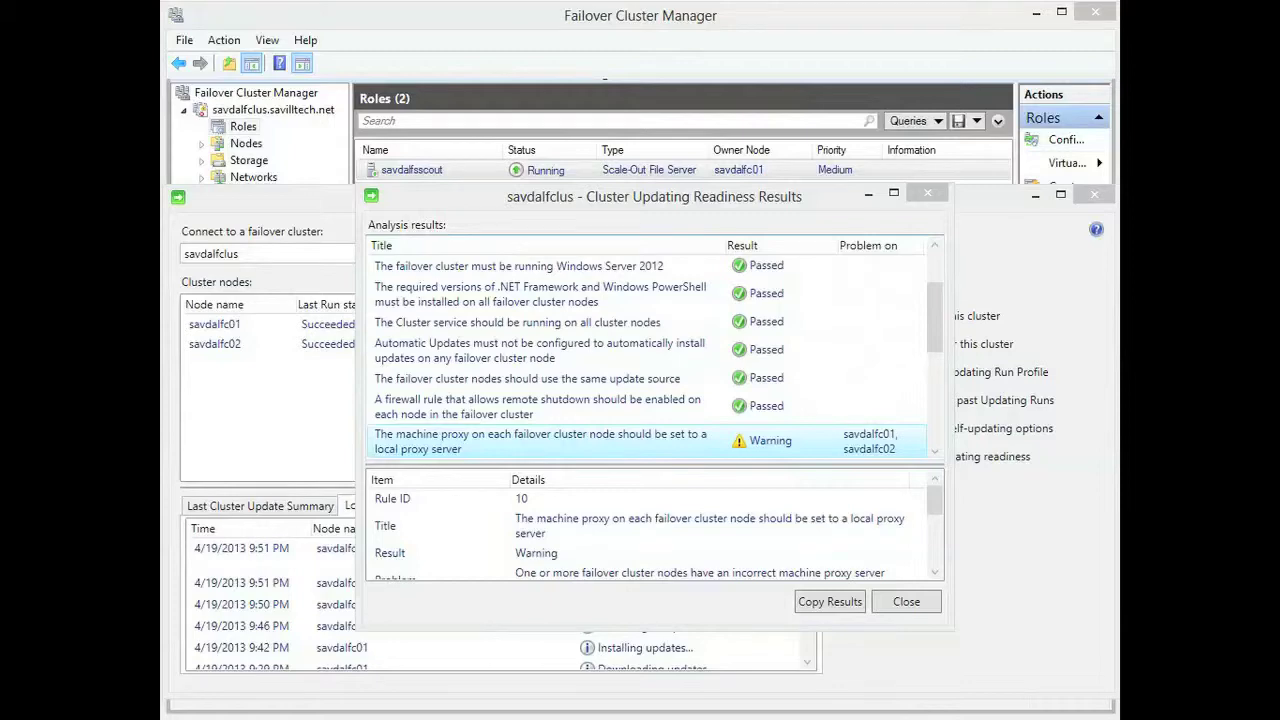
{"action": "left_click", "coordinate": [905, 601]}
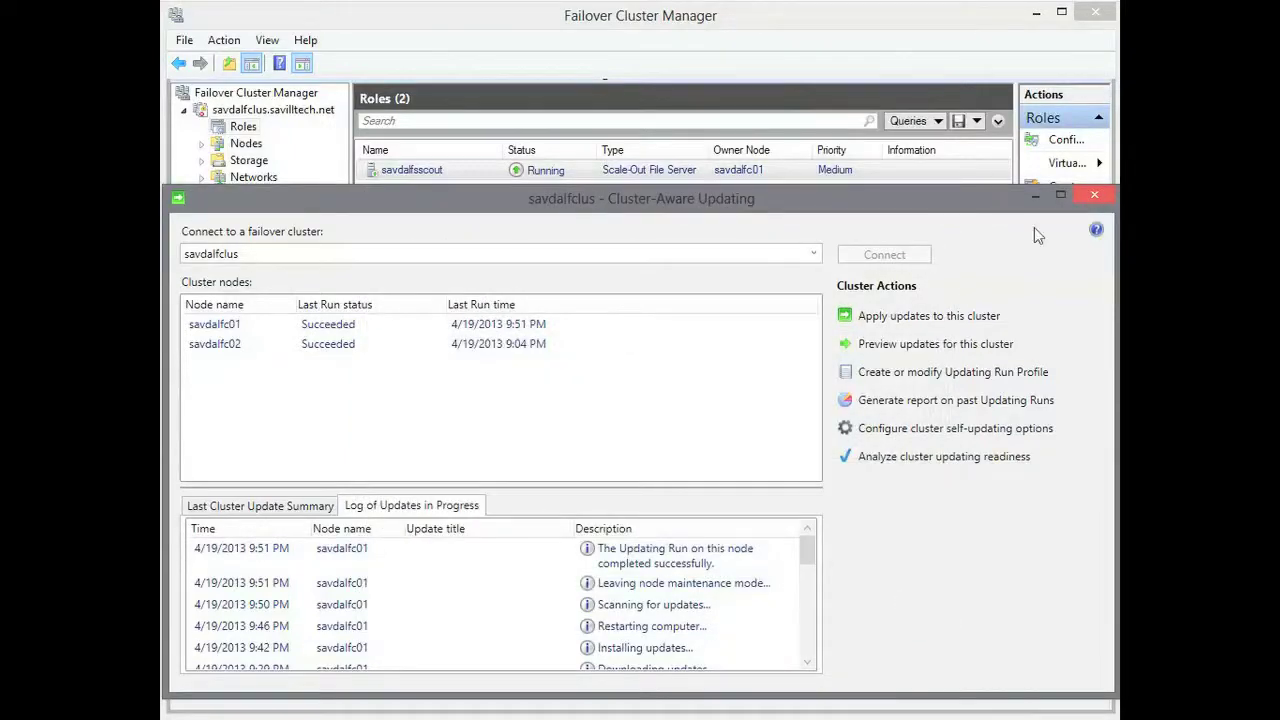